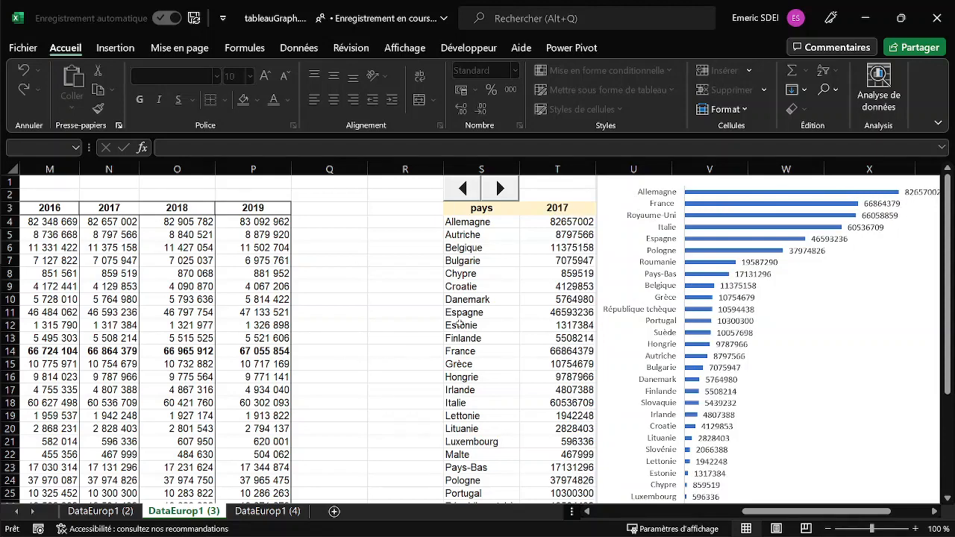
# Use the spin button to advance the displayed year to 2019 and step it back to 2018
pyautogui.click(503, 190)
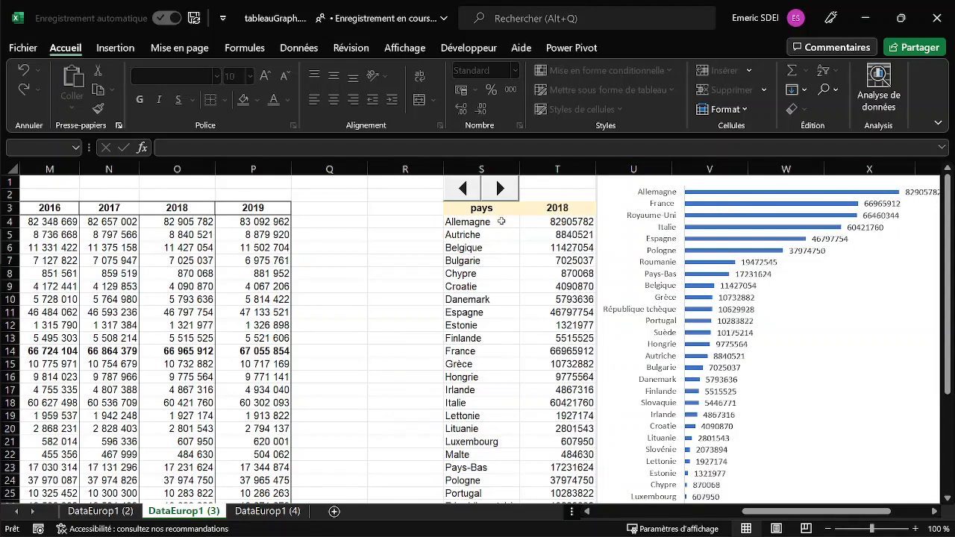
pyautogui.click(501, 190)
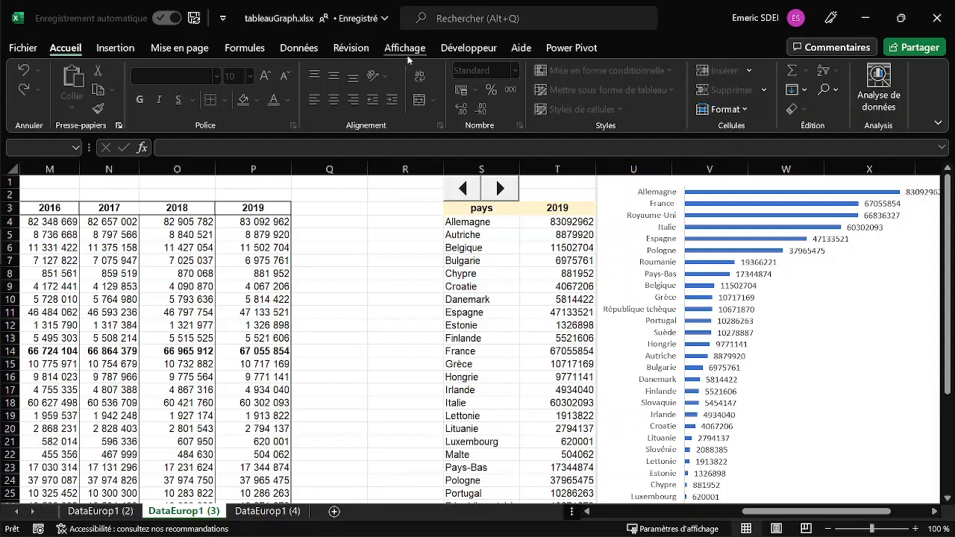
pyautogui.click(468, 49)
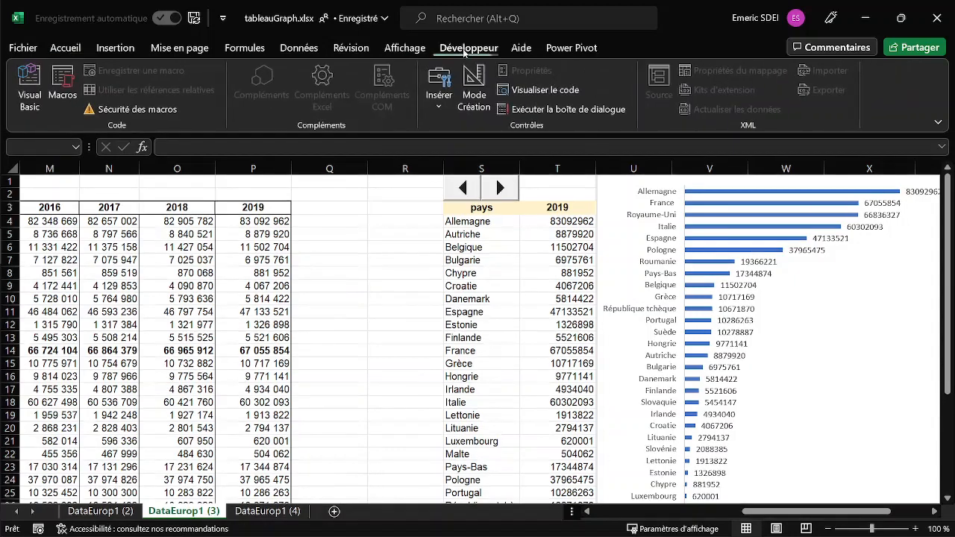
pyautogui.click(463, 188)
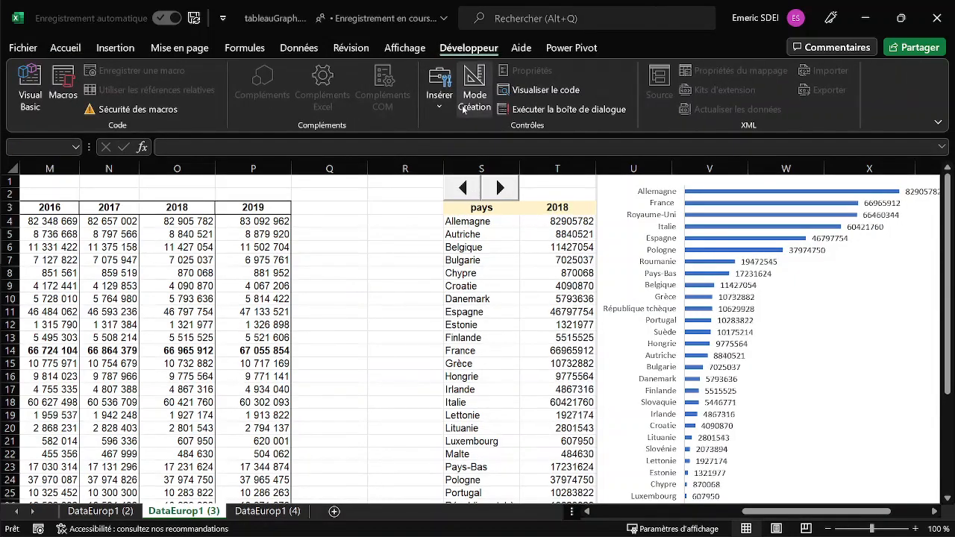
# Enter design mode, set the spin button's SmallChange property to 3, and return to normal mode
pyautogui.click(481, 87)
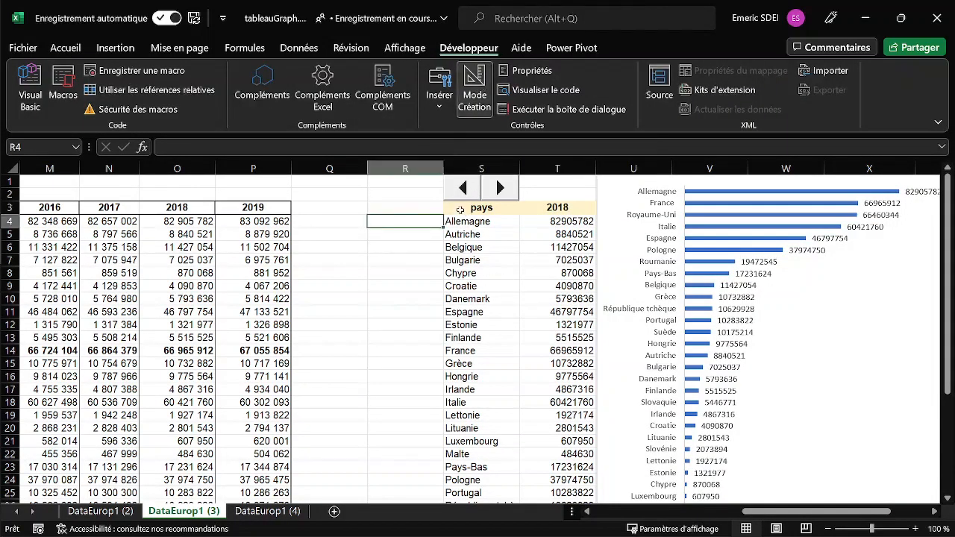
pyautogui.click(463, 188)
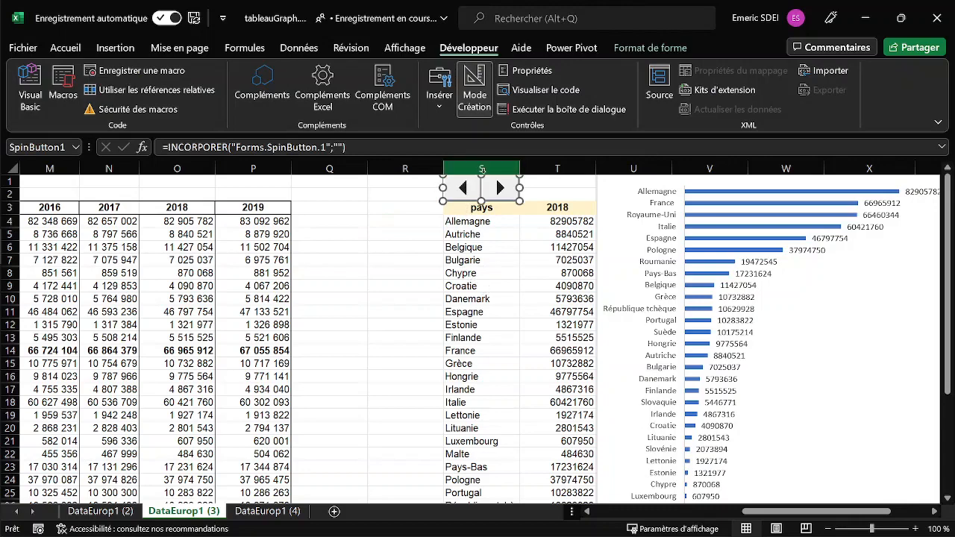
pyautogui.click(522, 72)
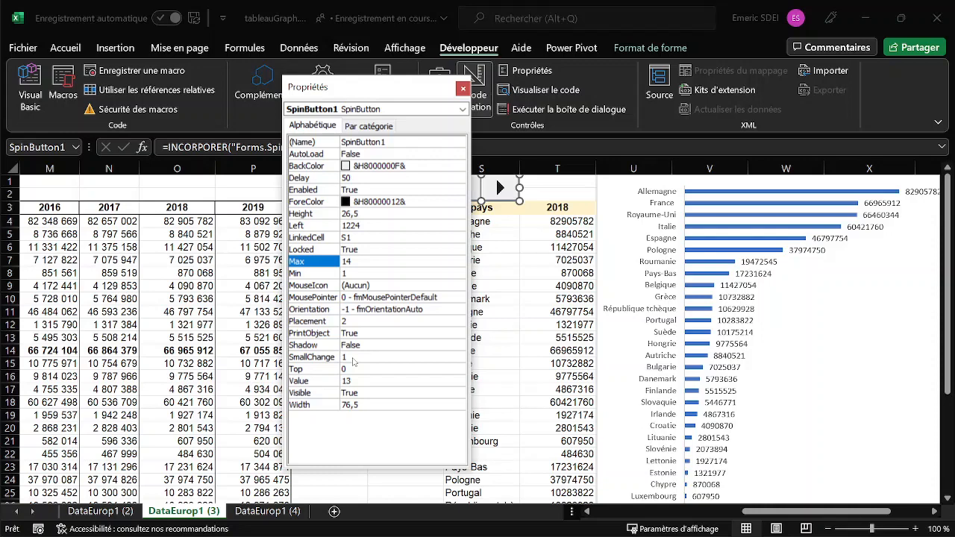
pyautogui.click(354, 361)
pyautogui.moveTo(351, 358); pyautogui.dragTo(339, 360)
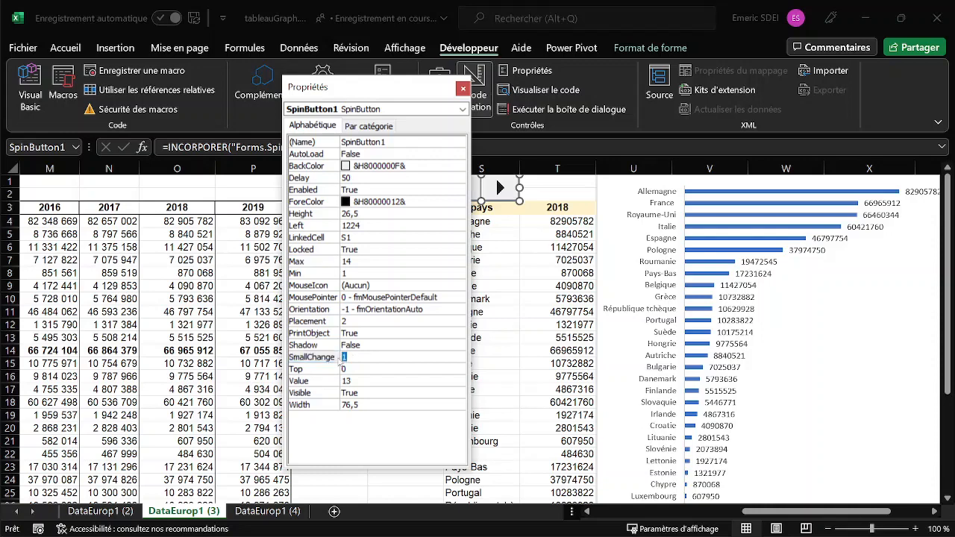
pyautogui.press('Return')
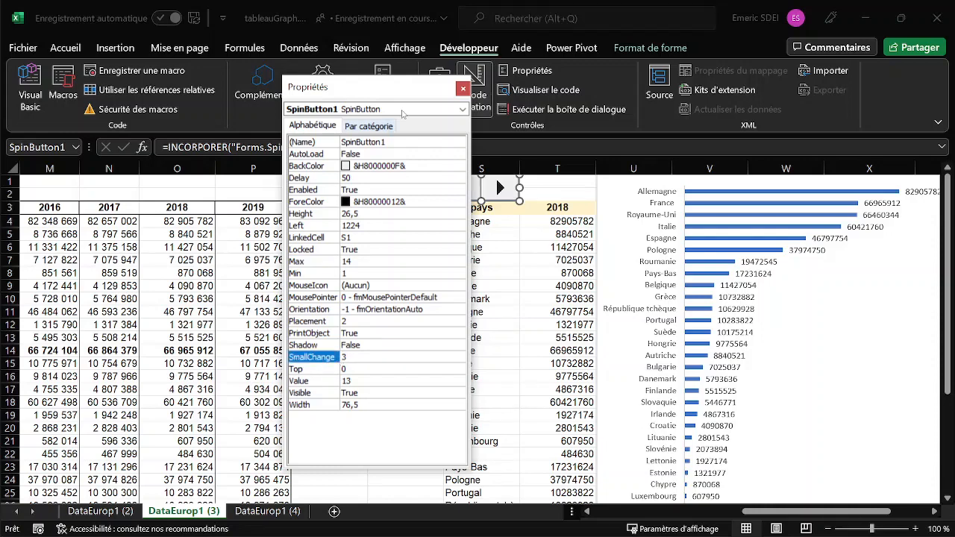
pyautogui.click(463, 88)
pyautogui.click(478, 88)
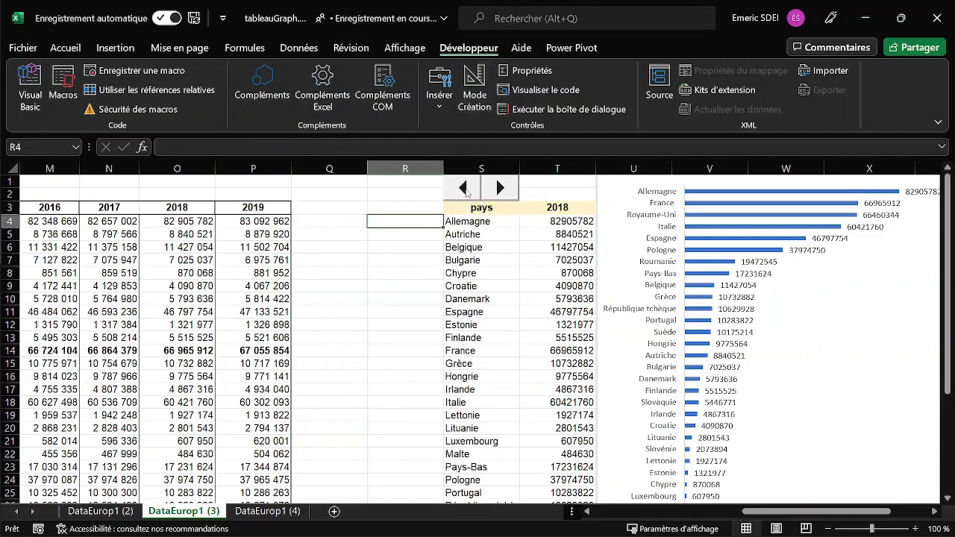
# Test the spin button by stepping the displayed year back to 2006 and forward to 2019
pyautogui.click(465, 190)
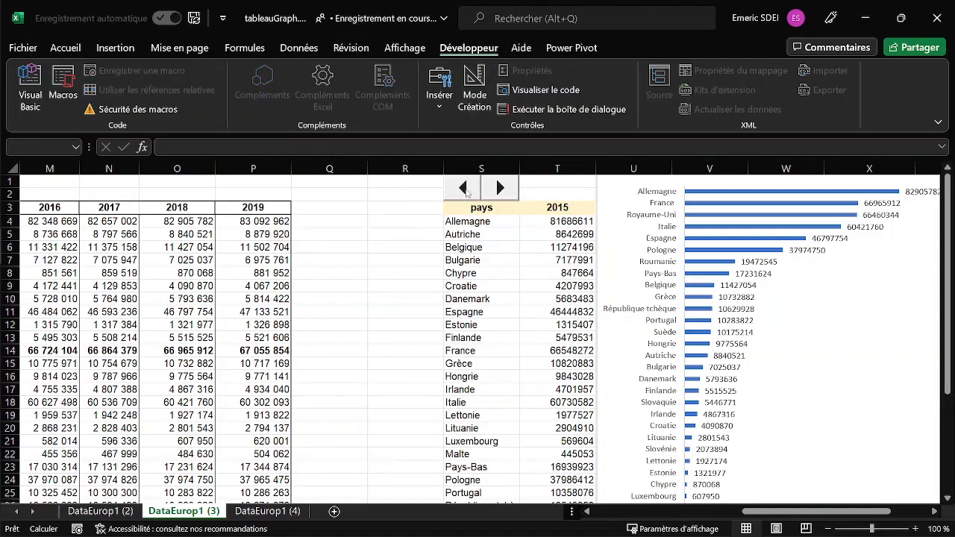
pyautogui.click(466, 191)
pyautogui.click(466, 191)
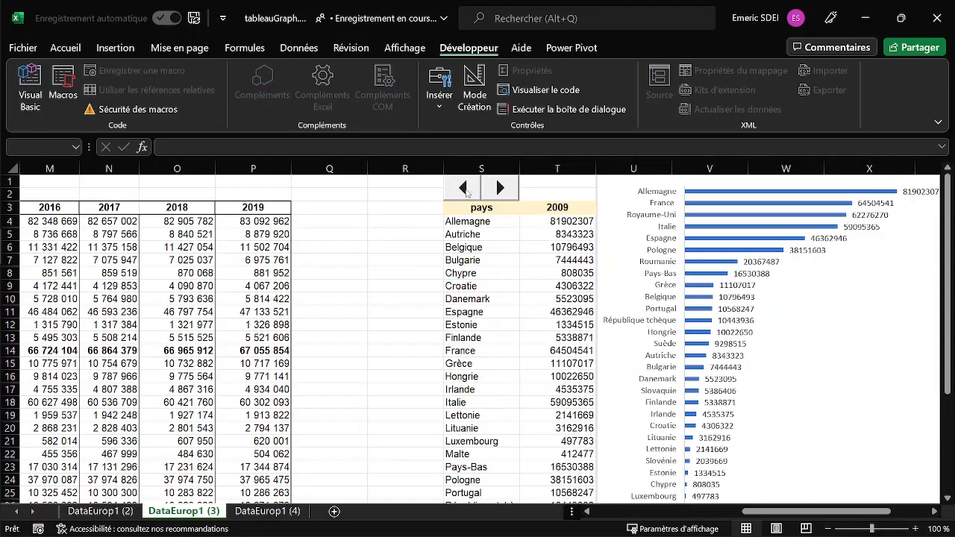
pyautogui.click(465, 190)
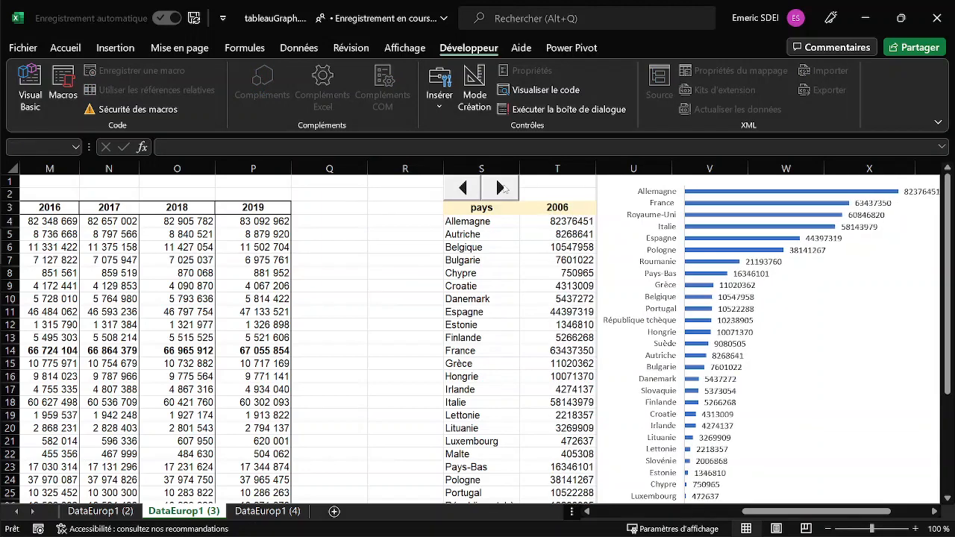
pyautogui.click(501, 188)
pyautogui.click(501, 188)
pyautogui.click(501, 188)
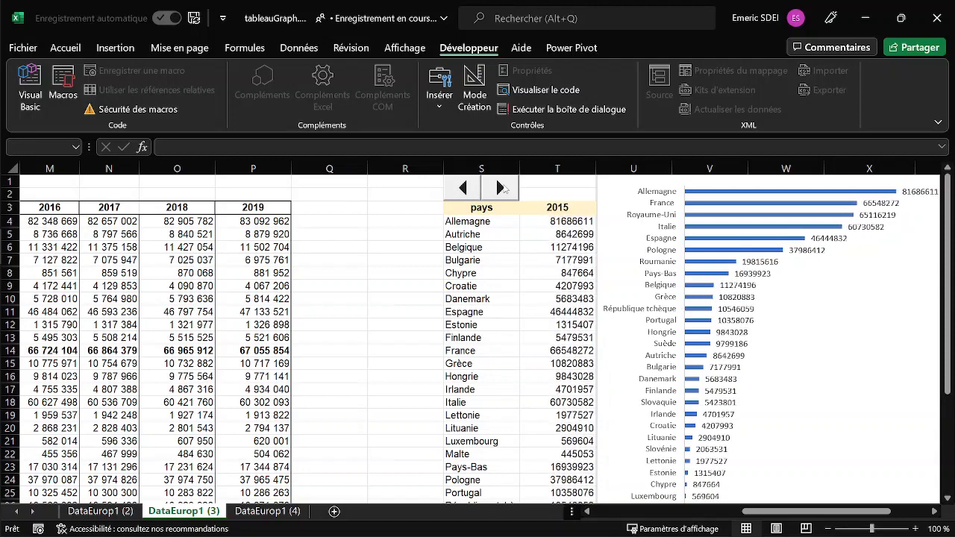
pyautogui.click(501, 188)
pyautogui.click(500, 188)
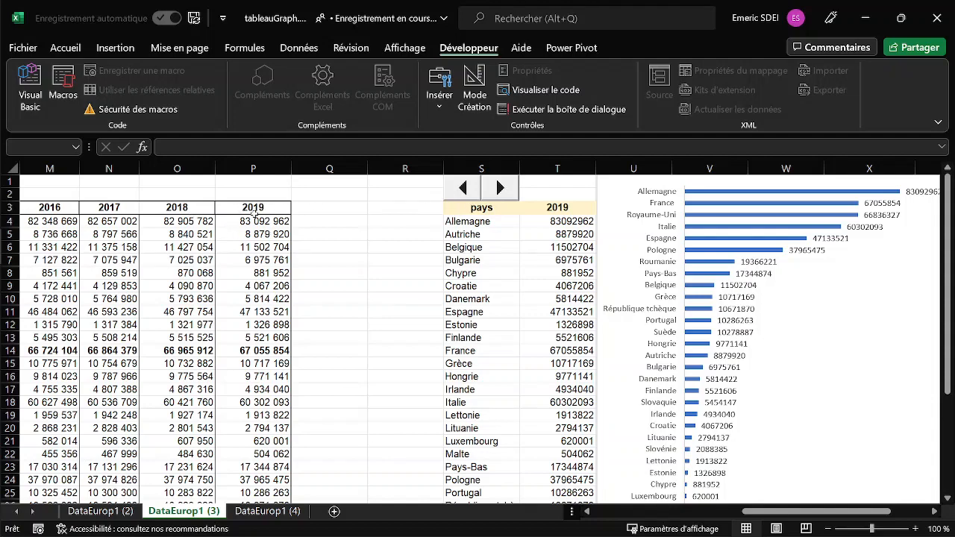
# Step the displayed year back to 2010 with the spin button
pyautogui.click(464, 188)
pyautogui.click(463, 188)
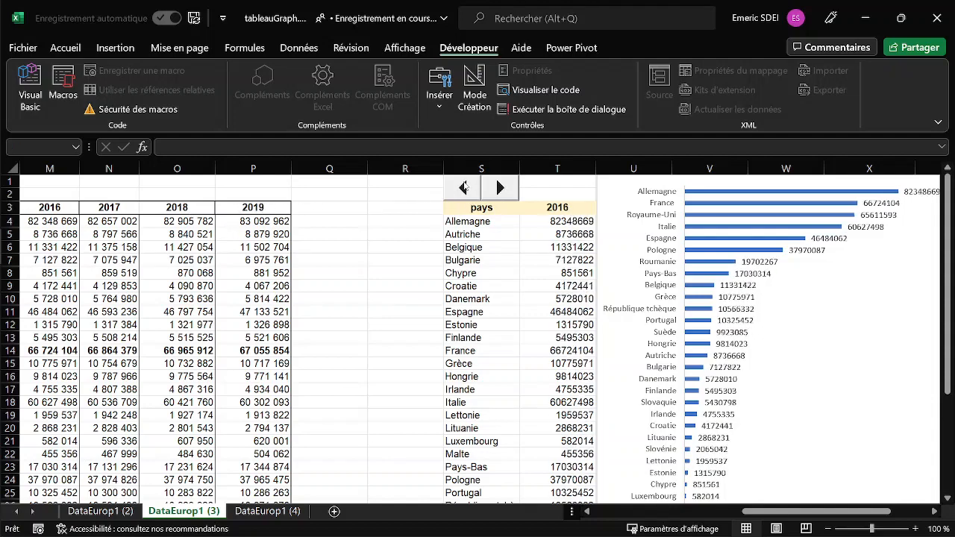
pyautogui.click(463, 188)
pyautogui.click(463, 188)
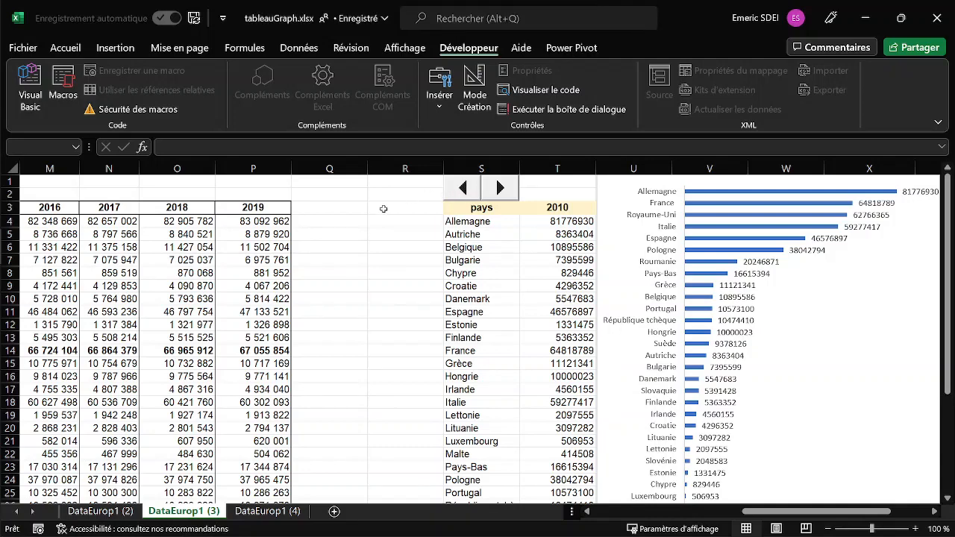
# Restore the spin button's SmallChange property to 1 in design mode and return to normal mode
pyautogui.click(510, 168)
pyautogui.click(476, 99)
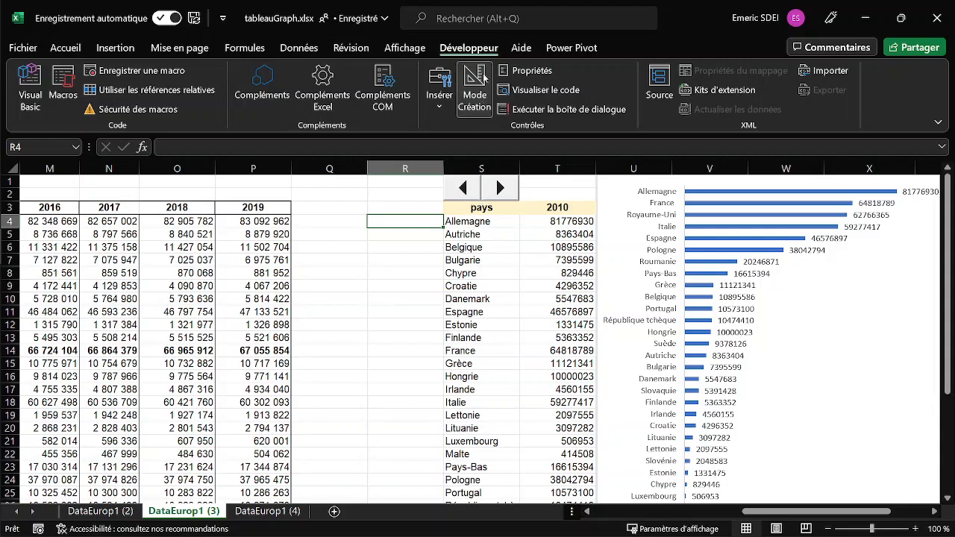
pyautogui.click(496, 187)
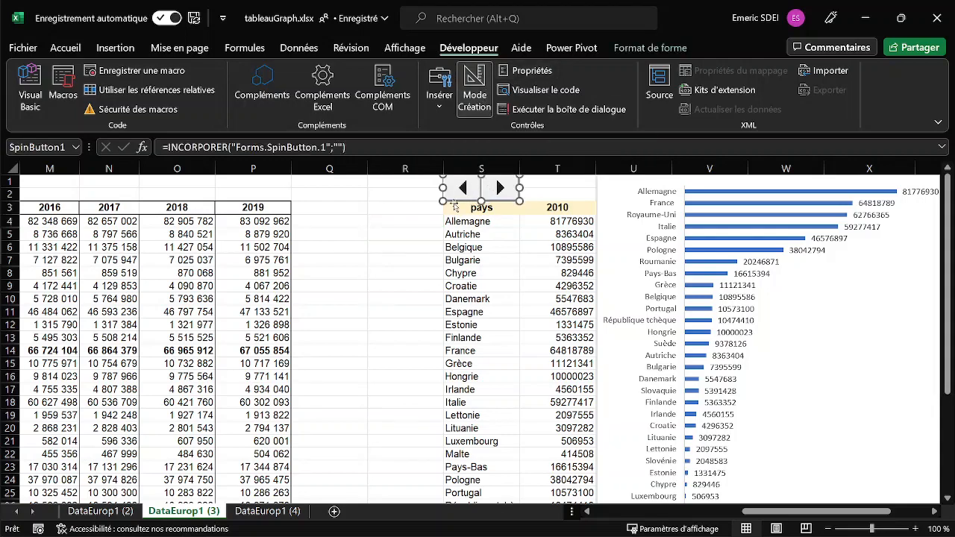
pyautogui.click(513, 70)
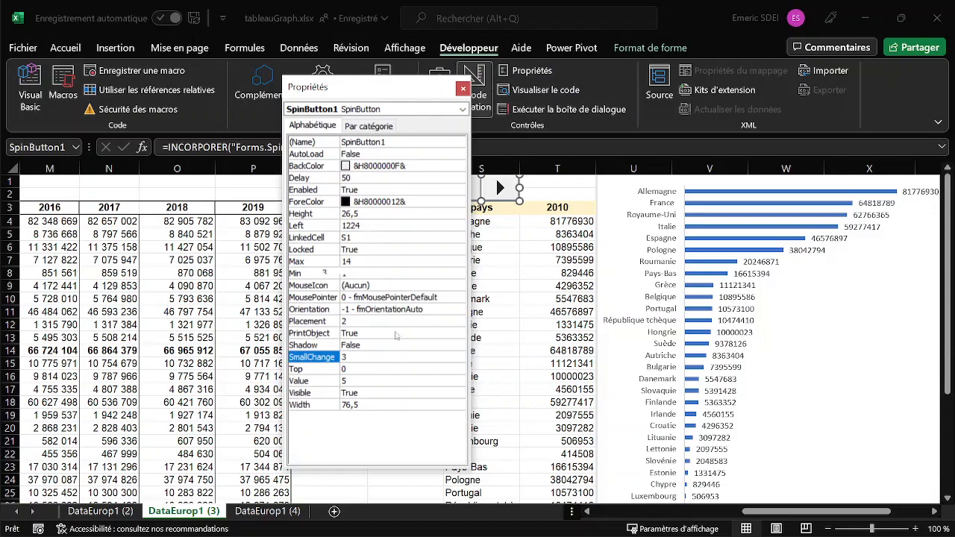
pyautogui.click(349, 358)
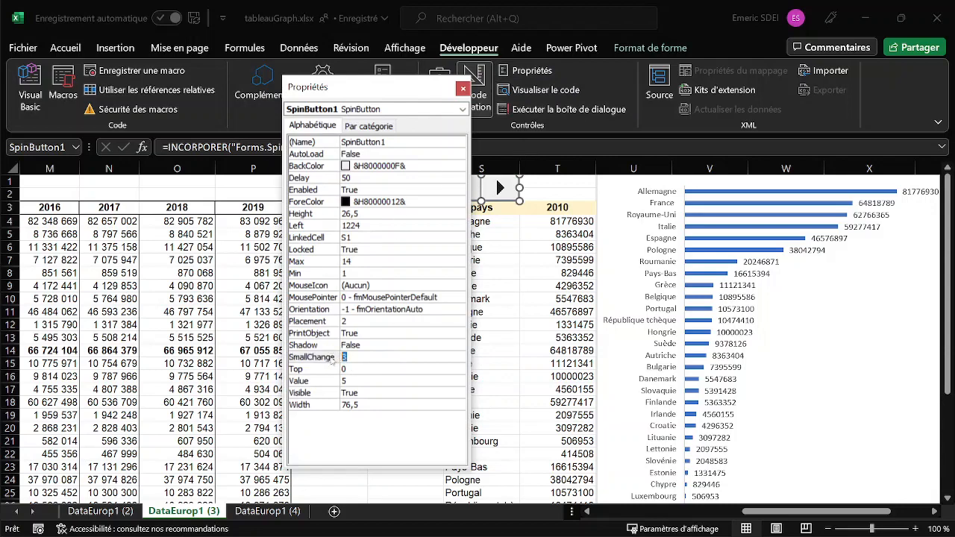
pyautogui.write('1')
pyautogui.press('Return')
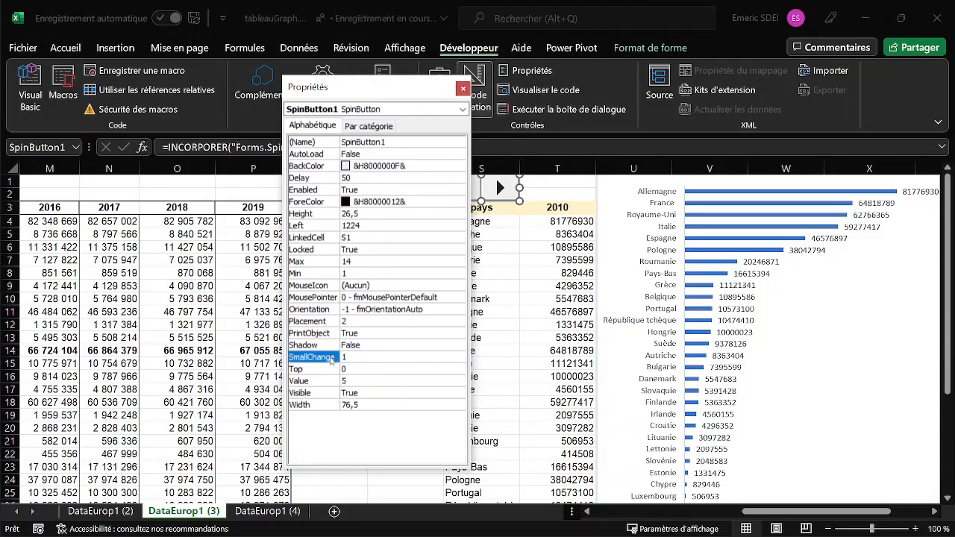
pyautogui.click(462, 88)
pyautogui.click(411, 220)
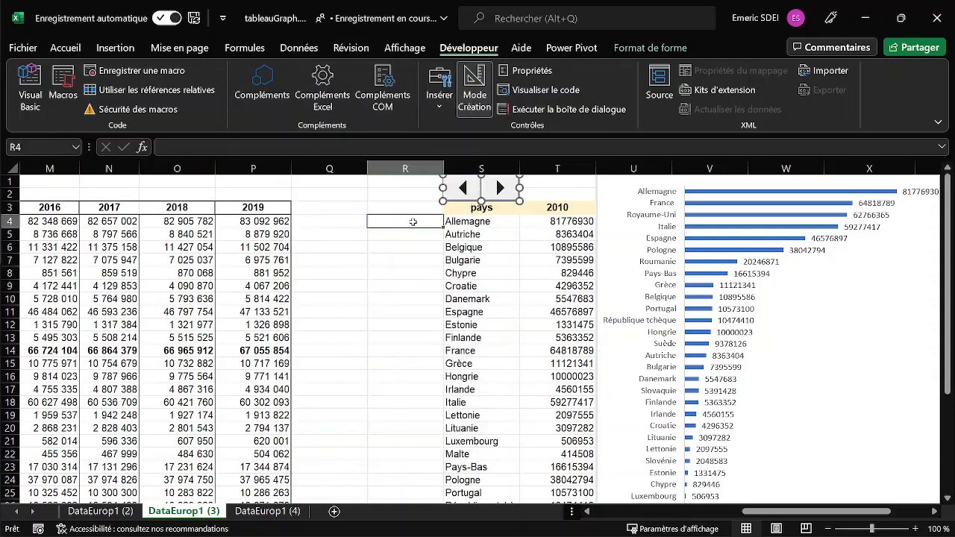
pyautogui.click(475, 85)
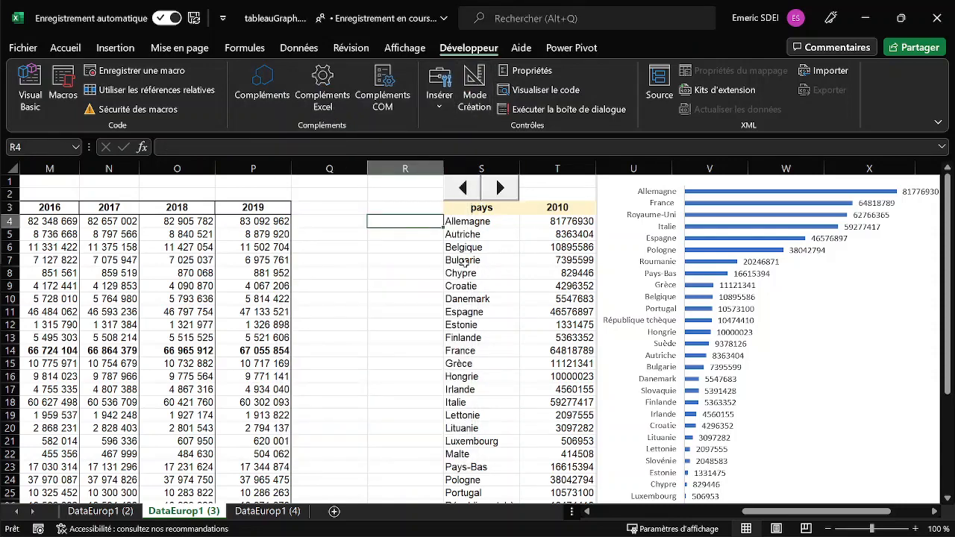
# Advance the displayed year to 2014 with the spin button and select cell R5
pyautogui.click(503, 191)
pyautogui.click(501, 191)
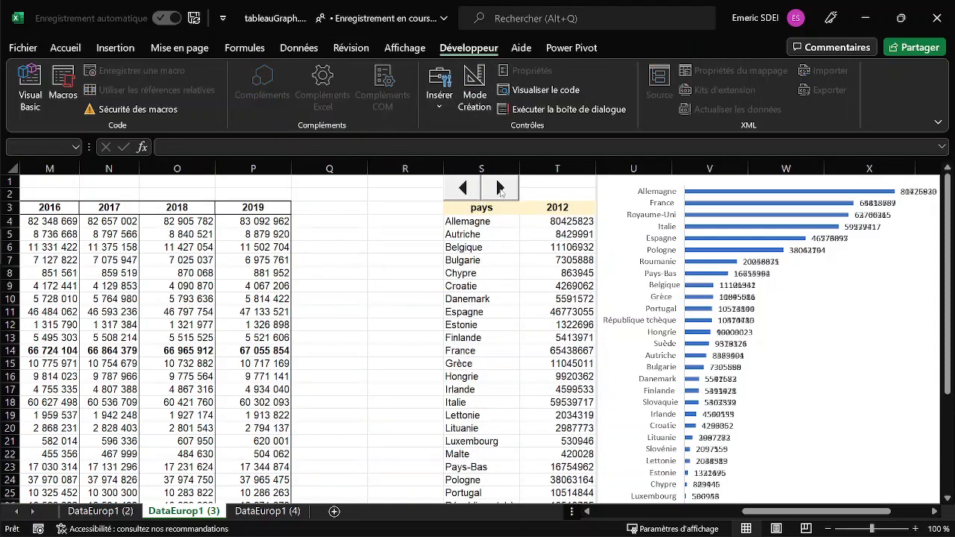
pyautogui.click(500, 190)
pyautogui.click(500, 190)
pyautogui.click(408, 230)
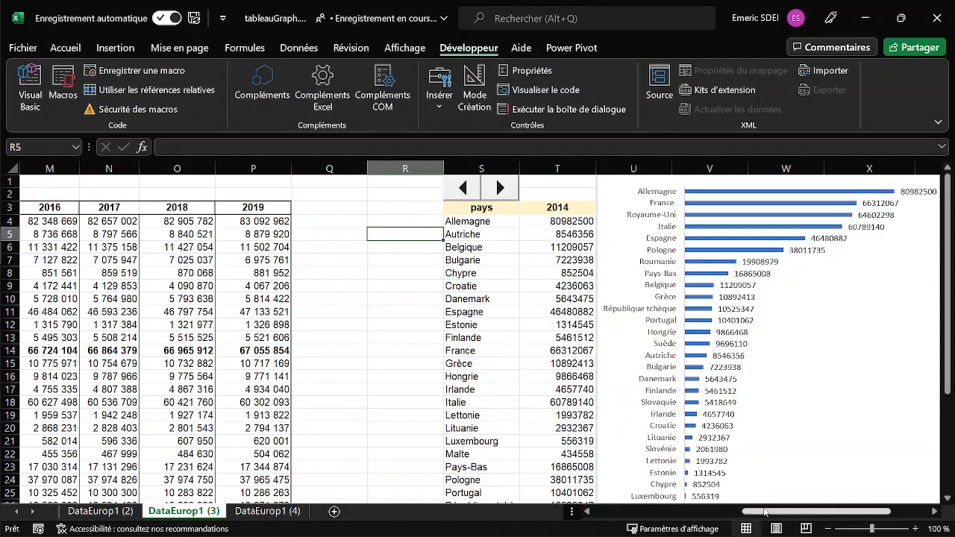
# Copy the year headers 2006 to 2019 from row 3 and paste them transposed into column R starting at R3
pyautogui.moveTo(766, 513); pyautogui.dragTo(608, 517)
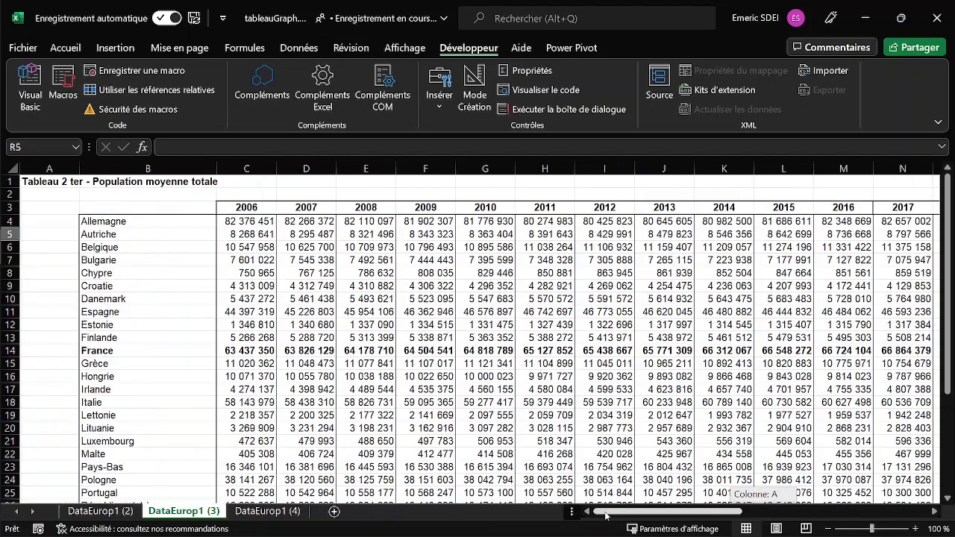
pyautogui.moveTo(251, 209); pyautogui.dragTo(776, 208)
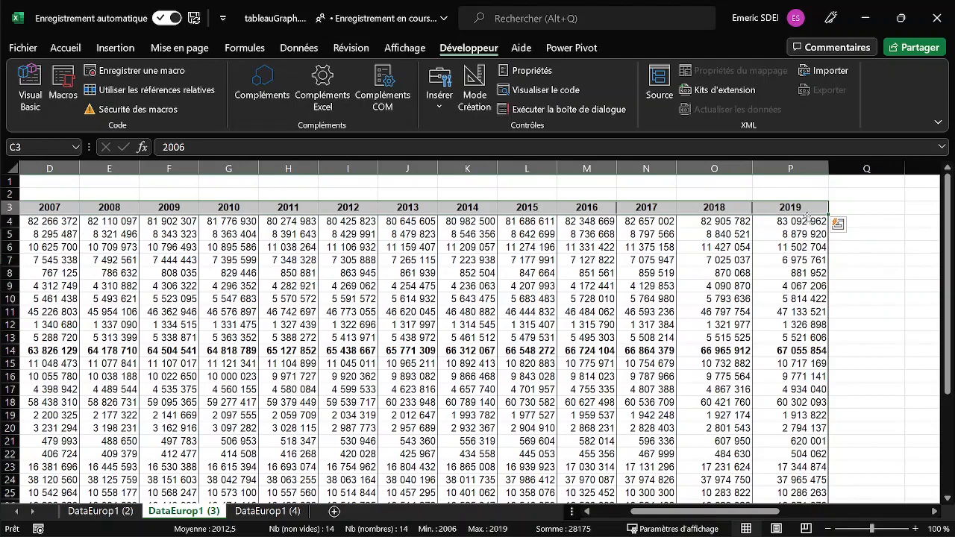
pyautogui.hotkey('ctrl', 'c')
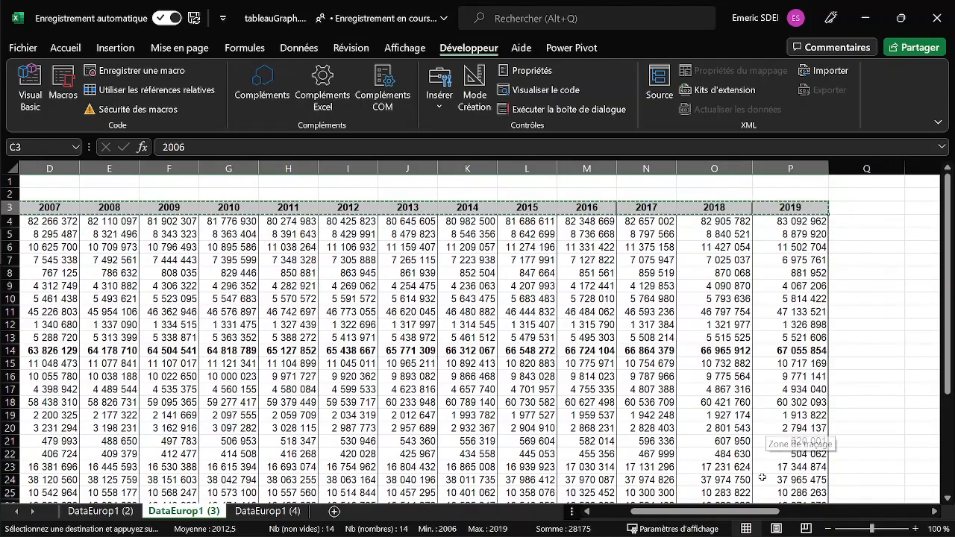
pyautogui.moveTo(813, 512); pyautogui.dragTo(893, 515)
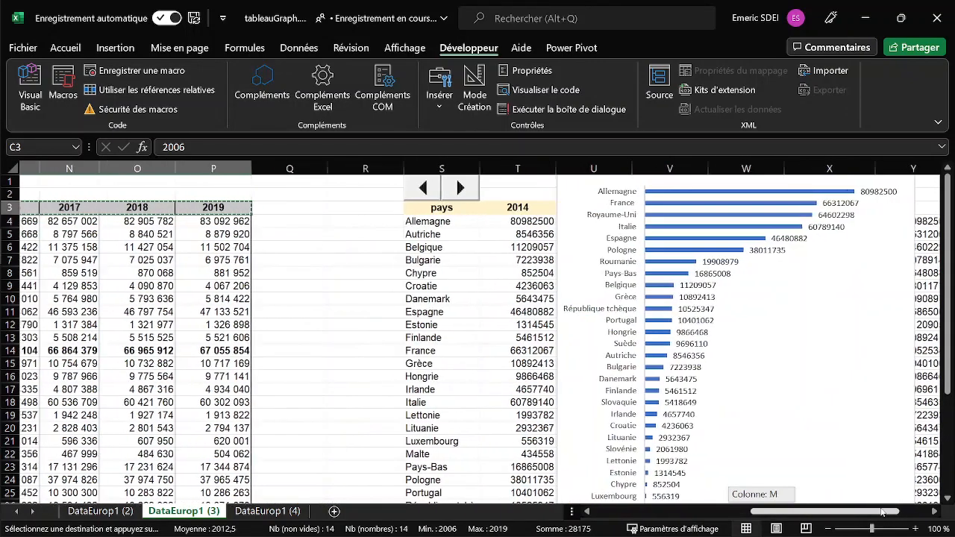
pyautogui.rightClick(353, 212)
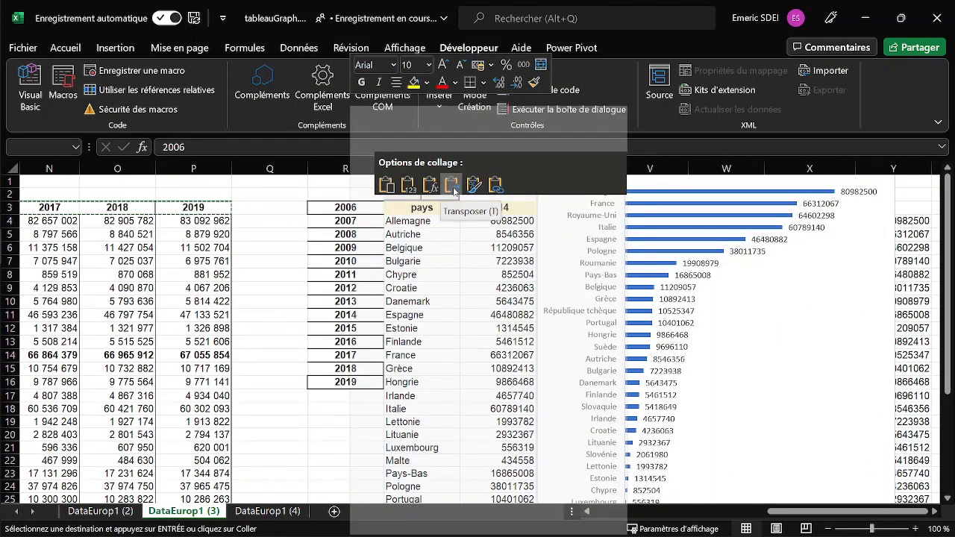
pyautogui.click(454, 191)
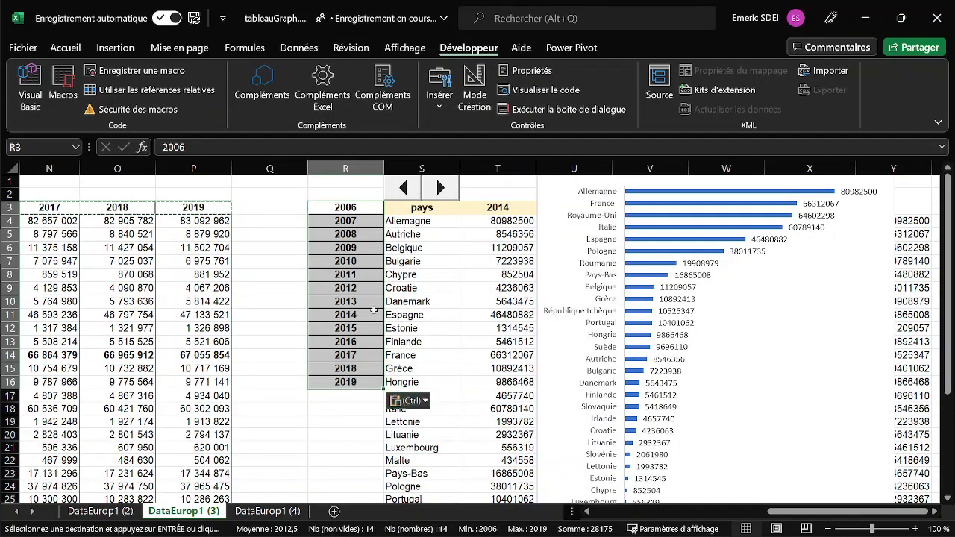
# Clear the years 2007 and 2009 from the list in column R, keeping 2010 in place
pyautogui.click(352, 211)
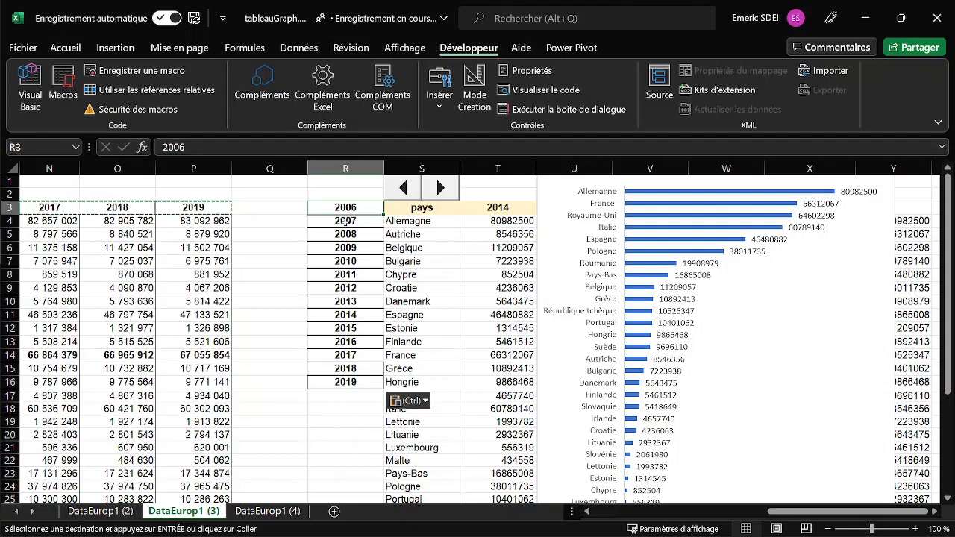
pyautogui.click(344, 222)
pyautogui.press('Delete')
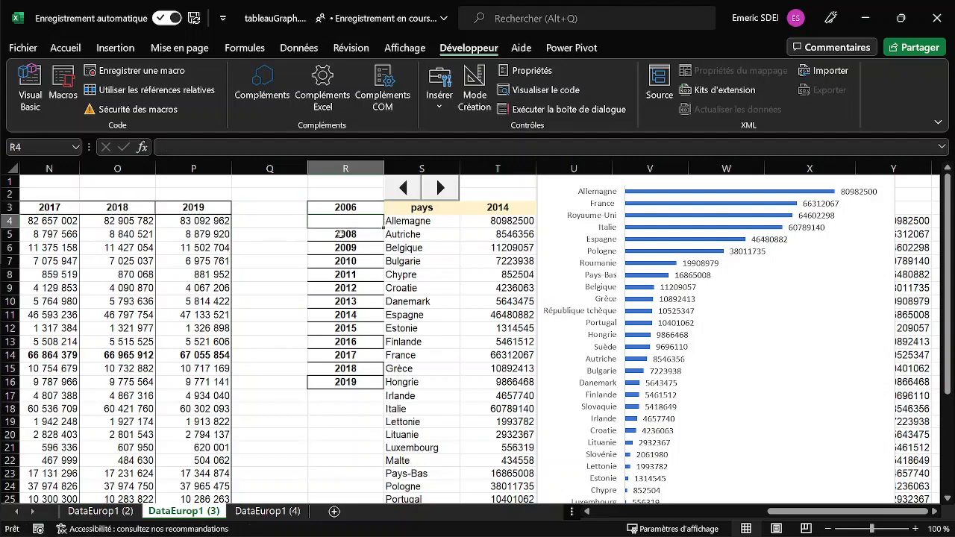
pyautogui.click(344, 262)
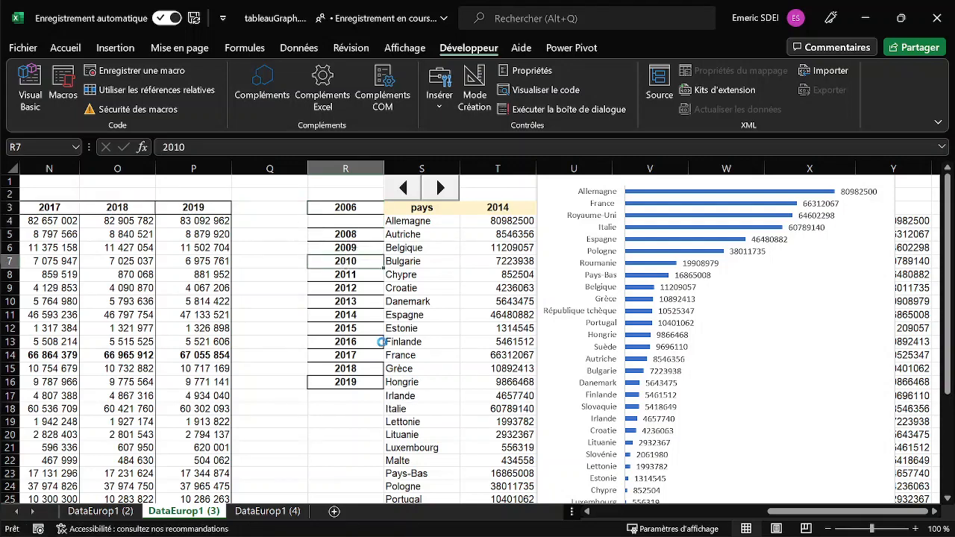
pyautogui.press('Delete')
pyautogui.hotkey('ctrl', 'z')
pyautogui.click(351, 247)
pyautogui.press('Delete')
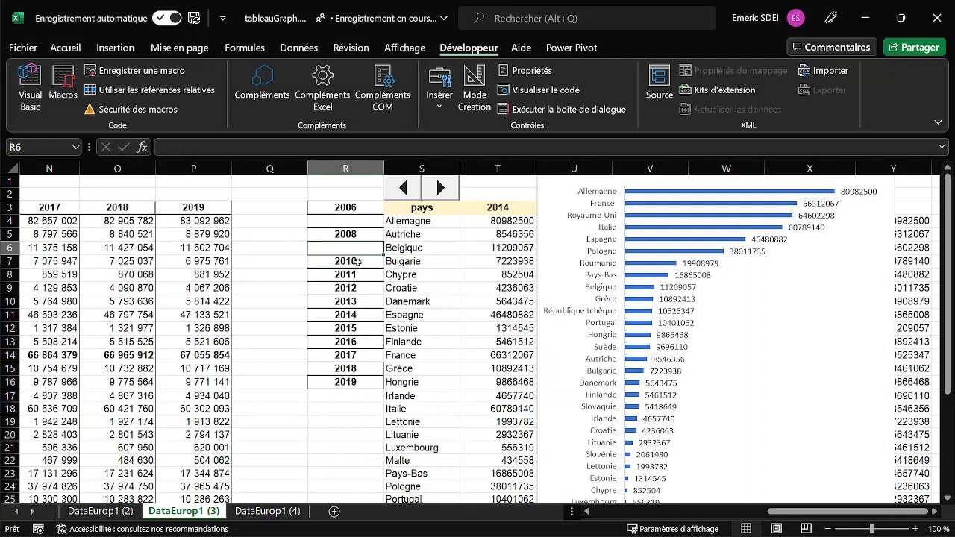
# Clear the years 2011 to 2013, 2015 and 2017 from the list in column R
pyautogui.click(352, 274)
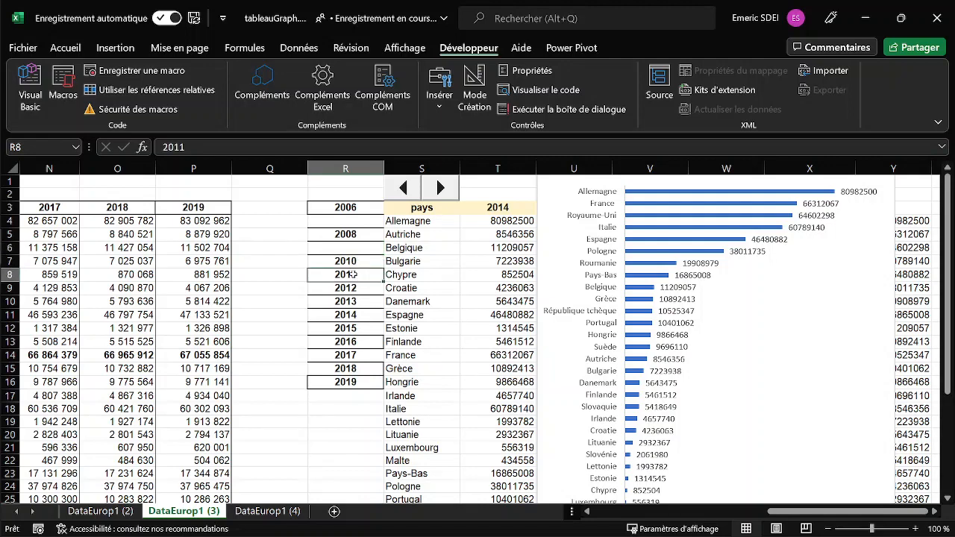
pyautogui.moveTo(352, 275); pyautogui.dragTo(360, 303)
pyautogui.press('Delete')
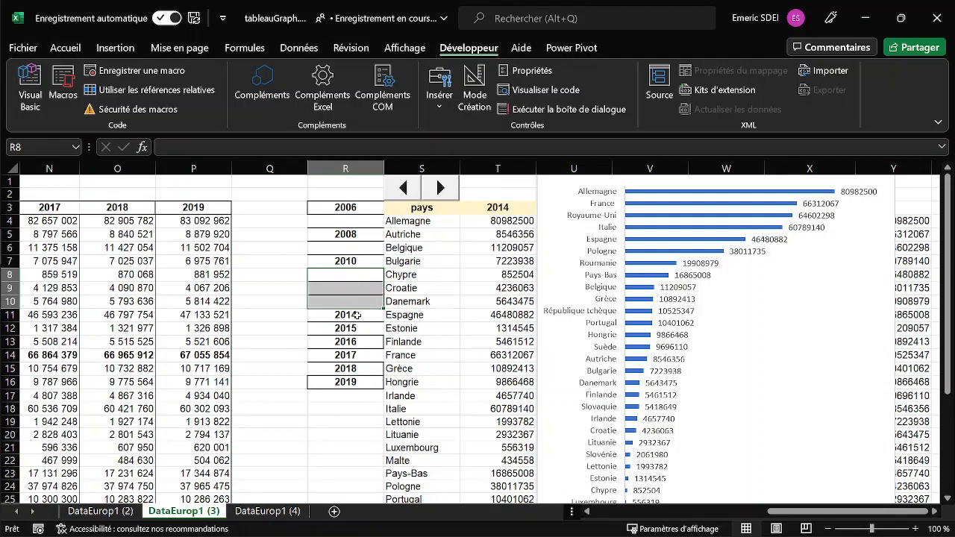
pyautogui.click(350, 328)
pyautogui.press('Delete')
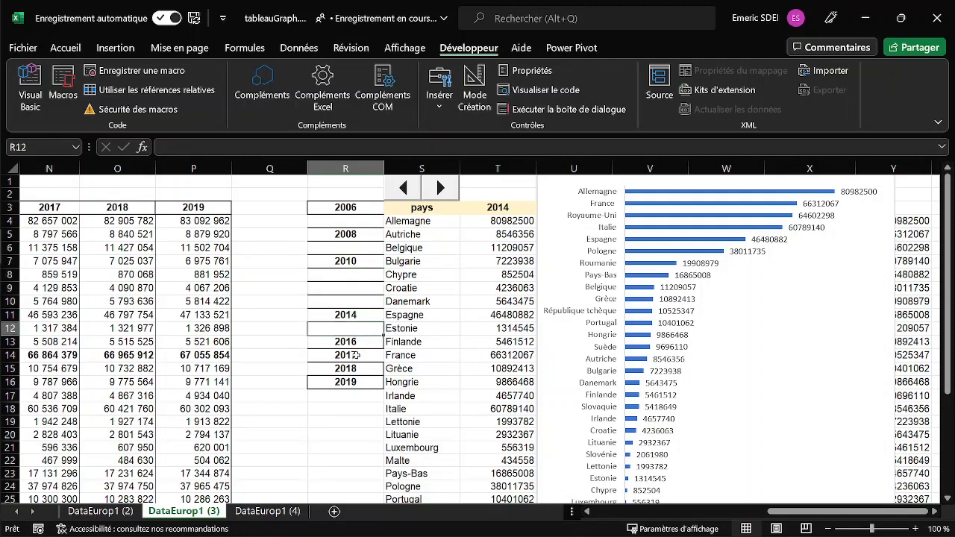
pyautogui.click(352, 355)
pyautogui.press('Delete')
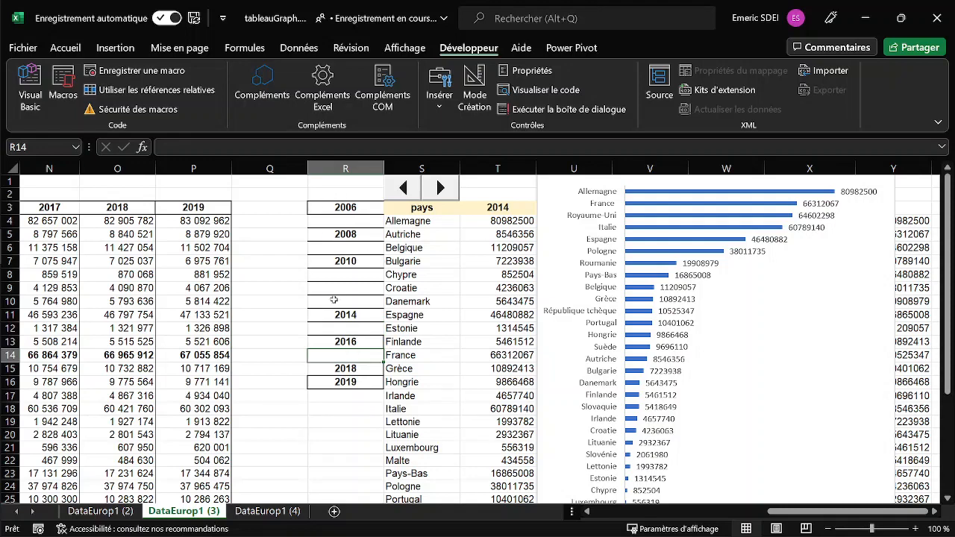
# Select the empty cells within R3:R16 and delete them, shifting the cells below up
pyautogui.moveTo(331, 210); pyautogui.dragTo(343, 382)
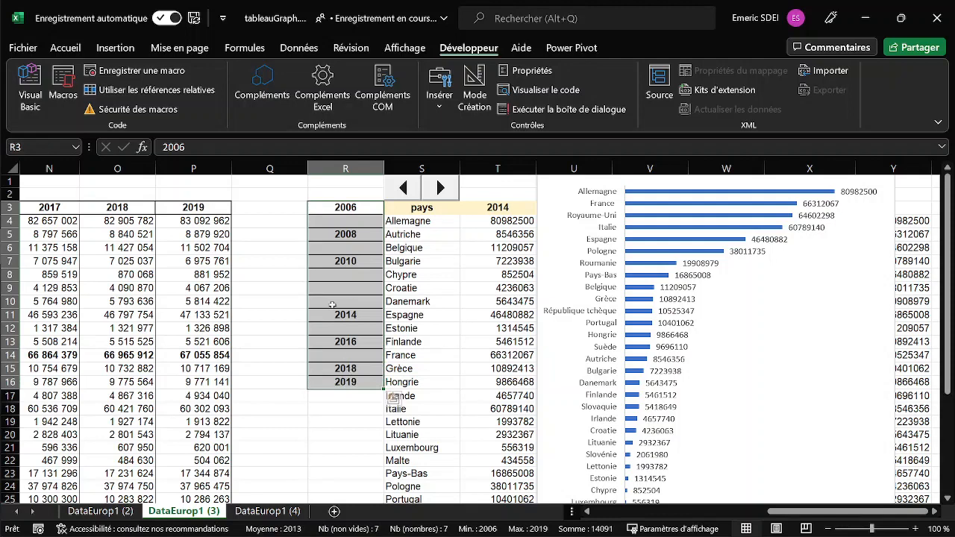
pyautogui.click(69, 49)
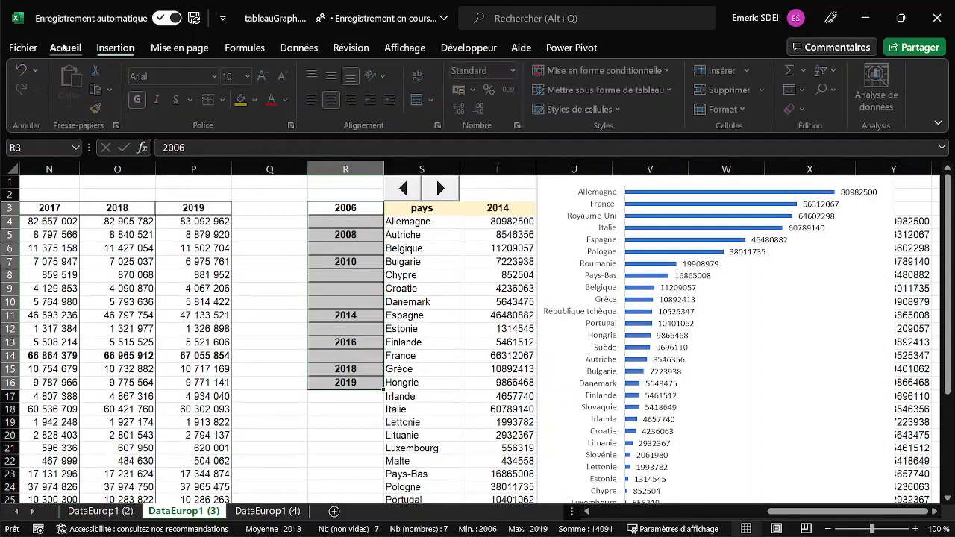
pyautogui.click(831, 92)
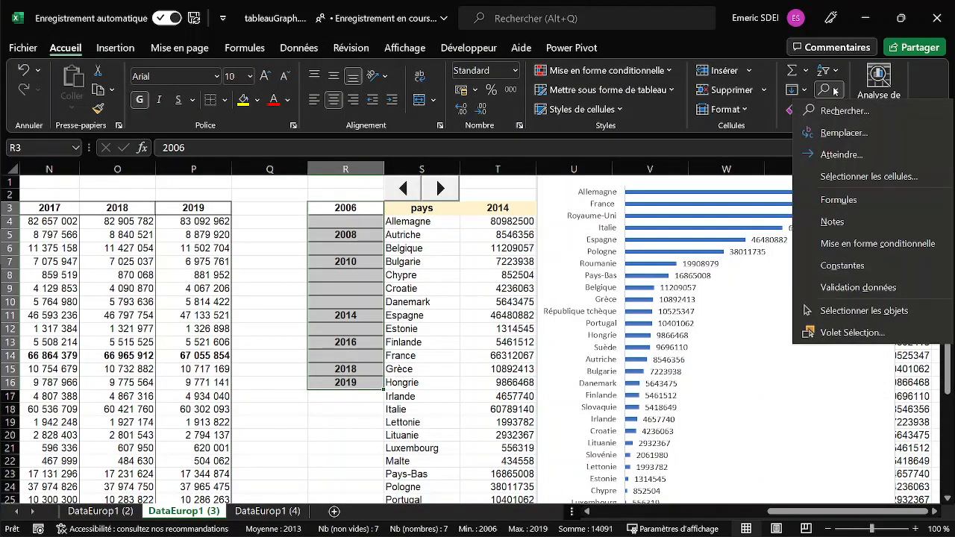
pyautogui.click(845, 183)
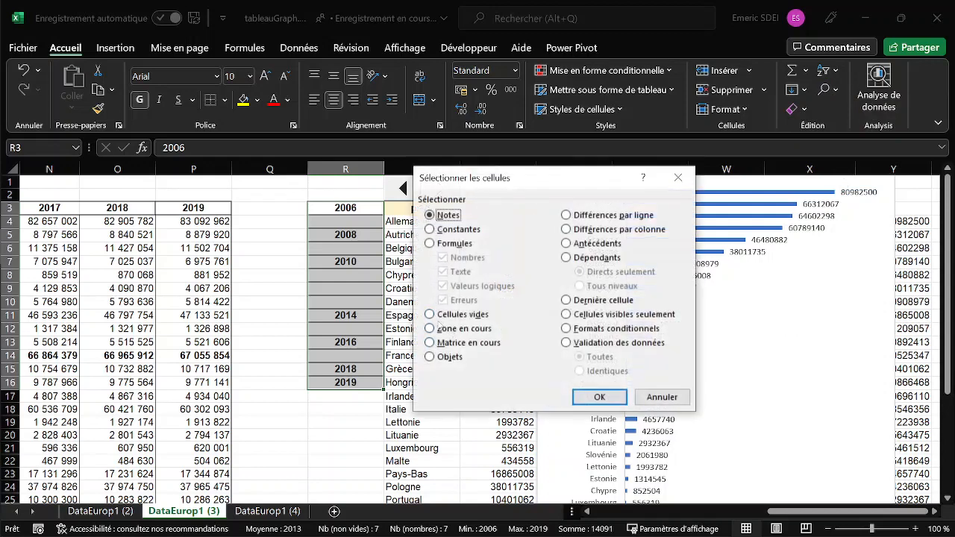
pyautogui.click(430, 314)
pyautogui.click(581, 394)
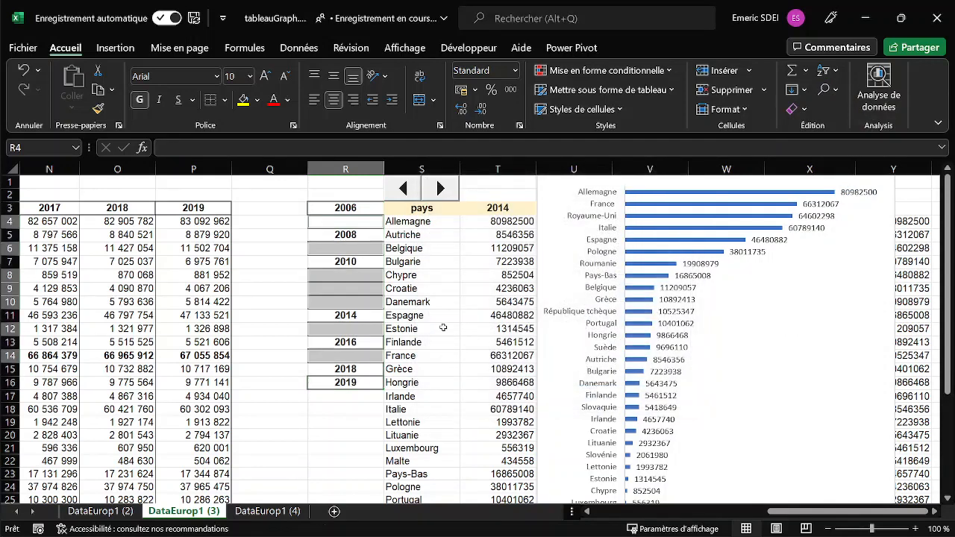
pyautogui.hotkey('ctrl', '-')
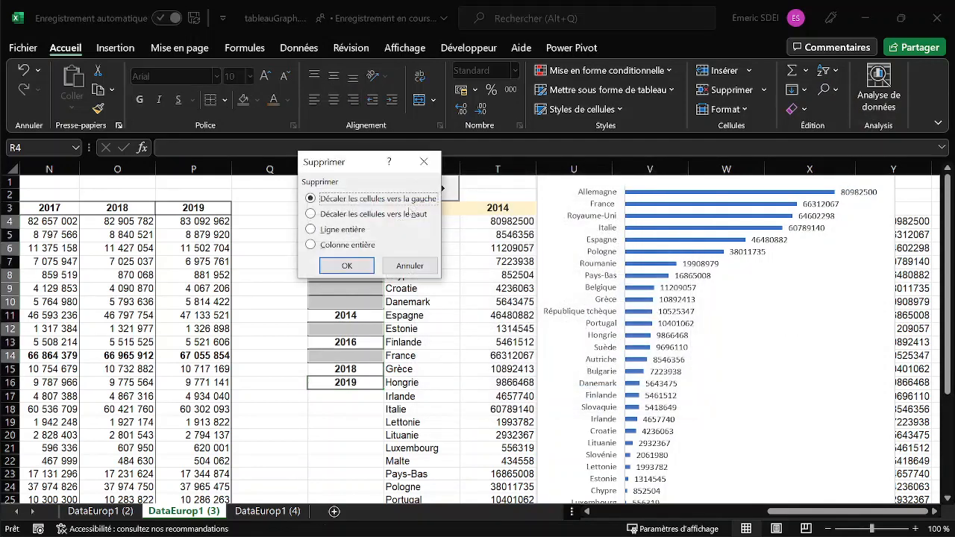
pyautogui.click(348, 215)
pyautogui.click(353, 263)
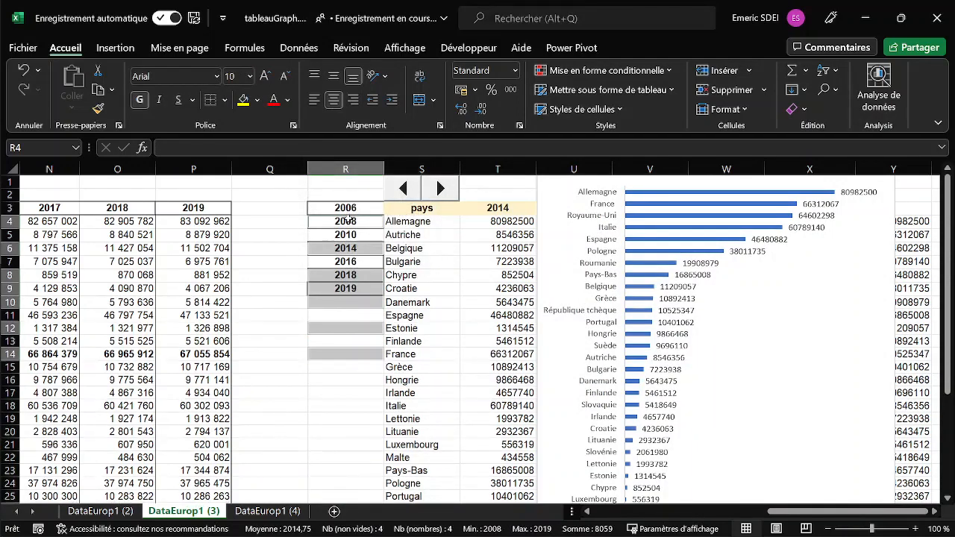
# Clear all formatting from the reduced year list in R3:R9
pyautogui.click(341, 208)
pyautogui.moveTo(341, 208); pyautogui.dragTo(346, 289)
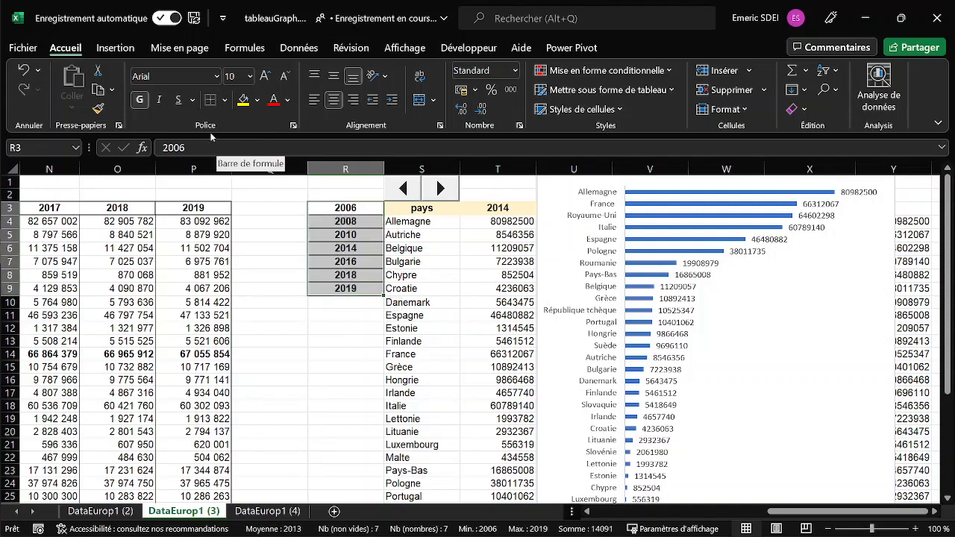
pyautogui.click(804, 109)
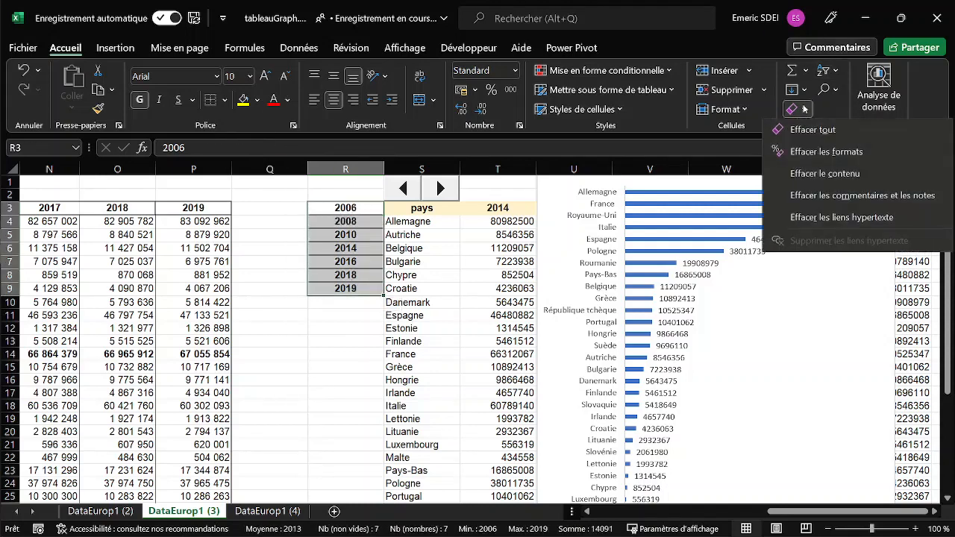
pyautogui.click(826, 153)
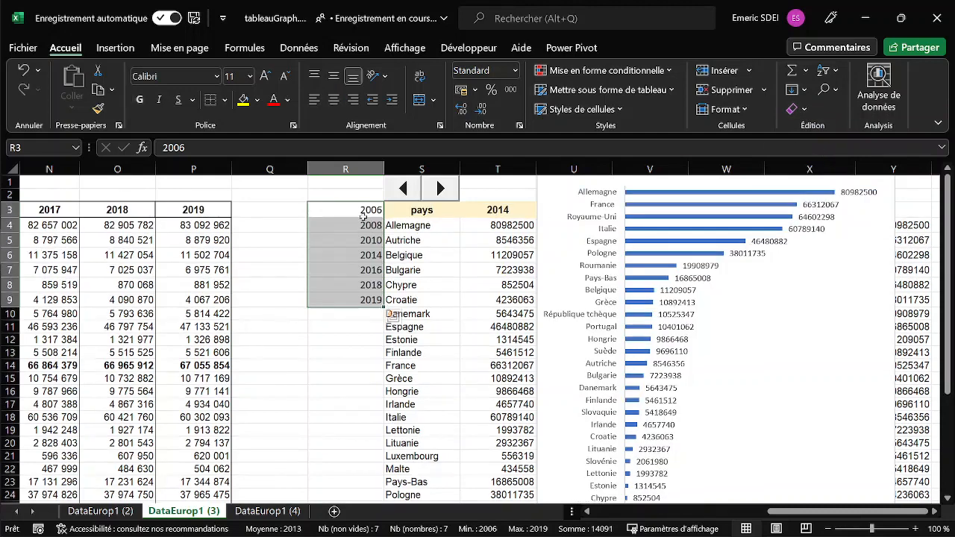
# Center the years in R3:R9 horizontally and select the list again
pyautogui.moveTo(361, 213); pyautogui.dragTo(364, 298)
pyautogui.click(334, 101)
pyautogui.click(356, 212)
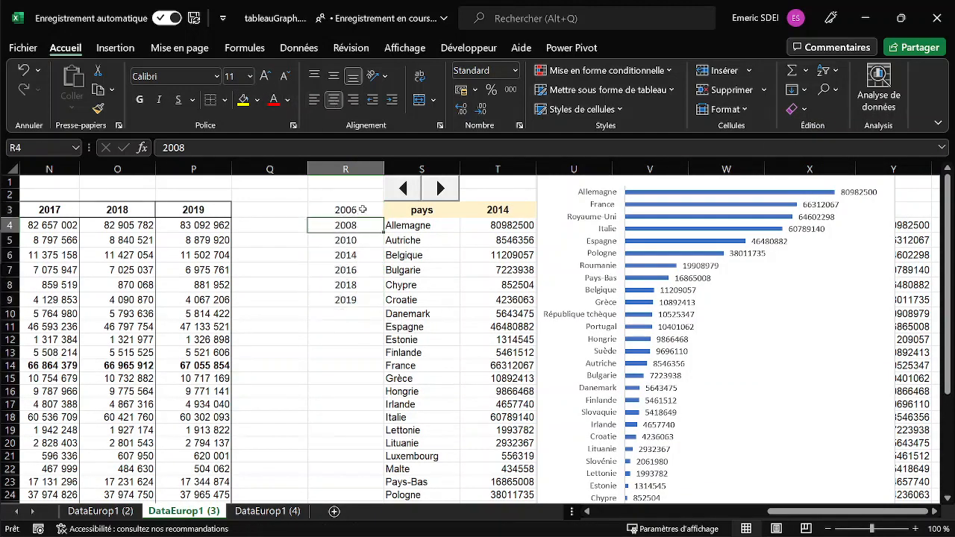
pyautogui.moveTo(356, 212); pyautogui.dragTo(375, 302)
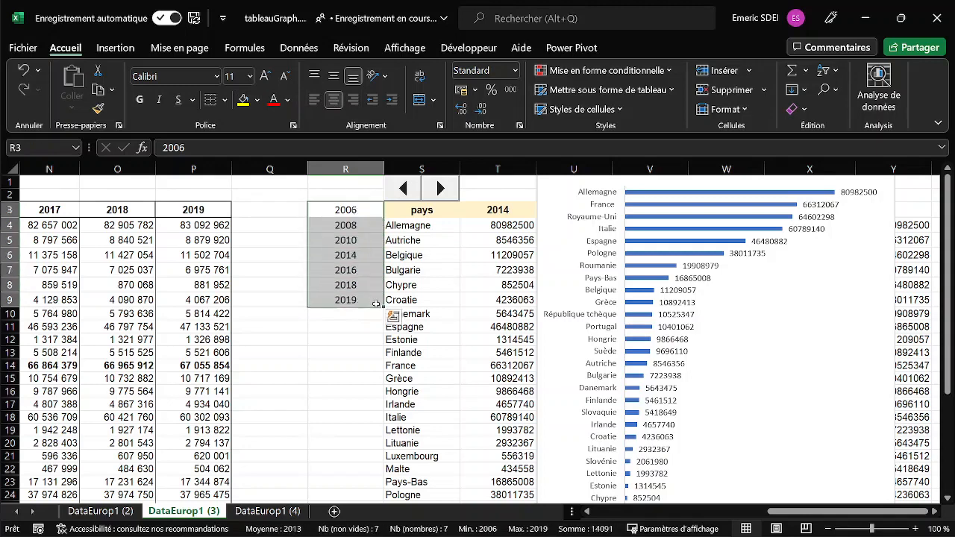
# Examine the DECALER formula behind the year header in T3, leaving it unedited
pyautogui.click(421, 214)
pyautogui.click(488, 216)
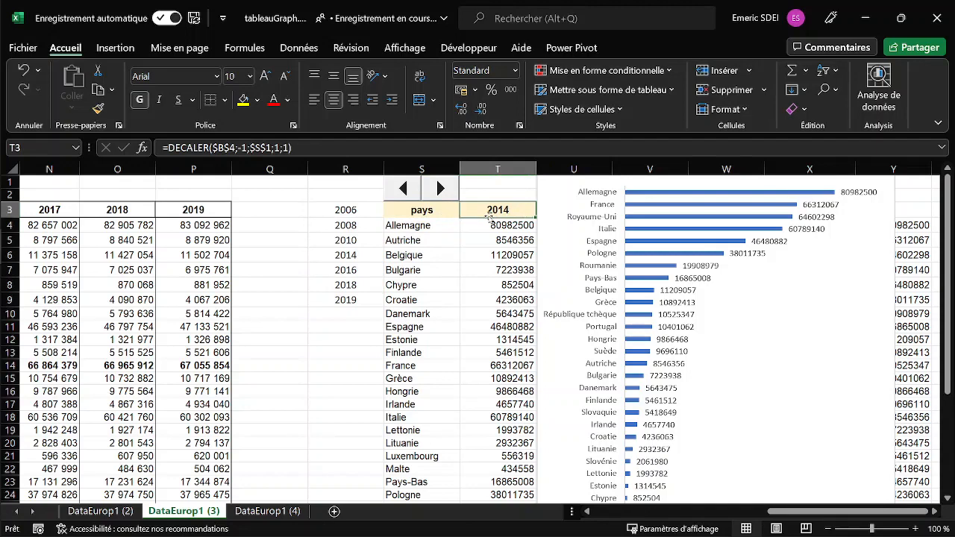
pyautogui.click(240, 148)
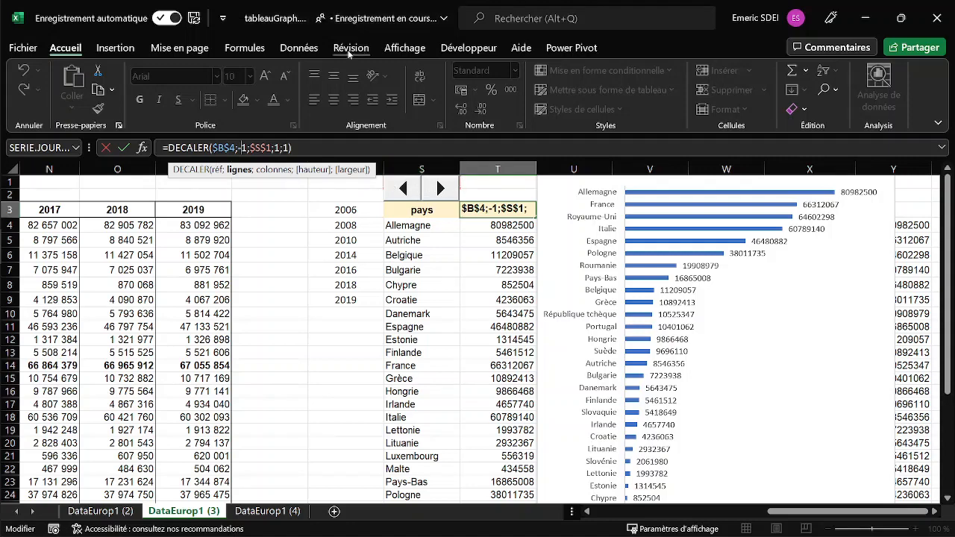
pyautogui.click(461, 51)
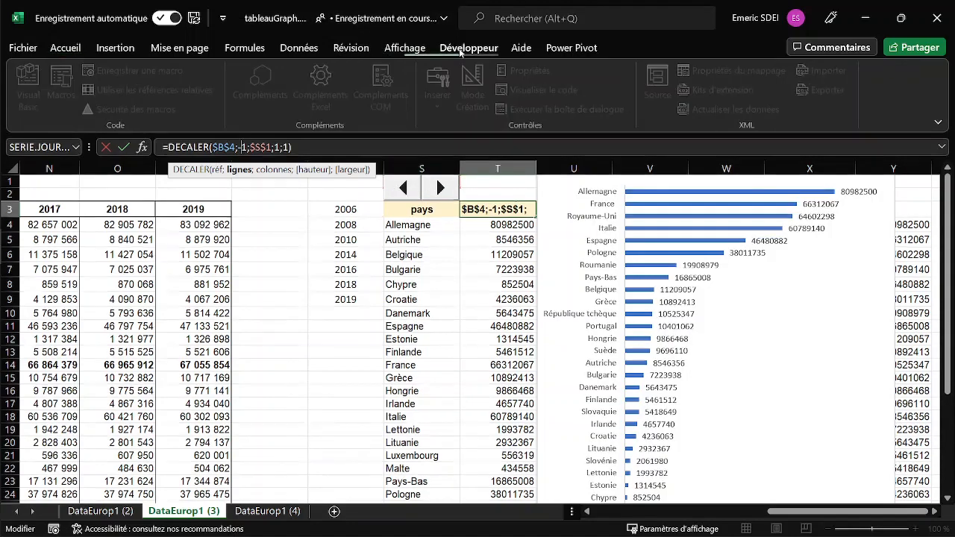
pyautogui.click(325, 214)
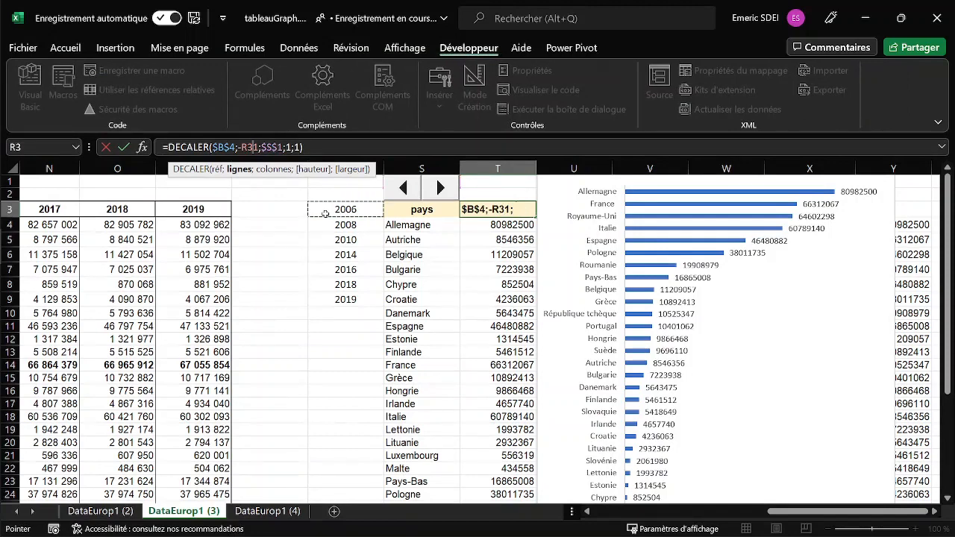
pyautogui.press('Escape')
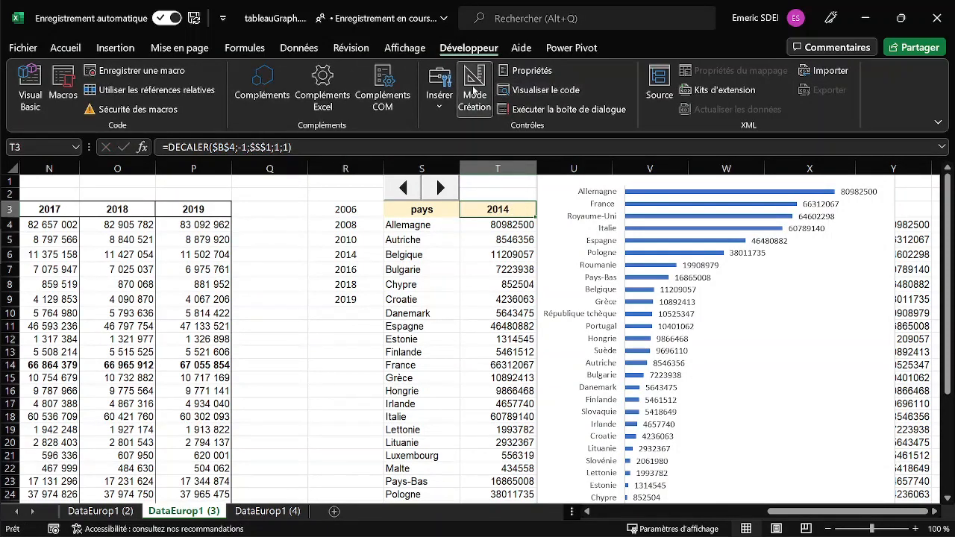
# Move the spin button slightly left in design mode to uncover the linked value in S1, and return to normal mode
pyautogui.click(473, 88)
pyautogui.click(405, 187)
pyautogui.moveTo(404, 187); pyautogui.dragTo(383, 188)
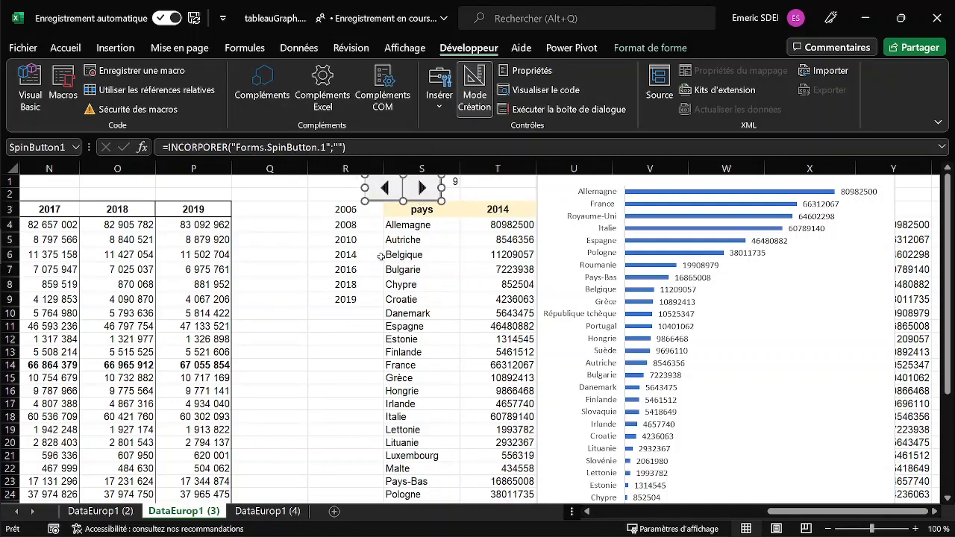
pyautogui.press('Escape')
pyautogui.click(467, 92)
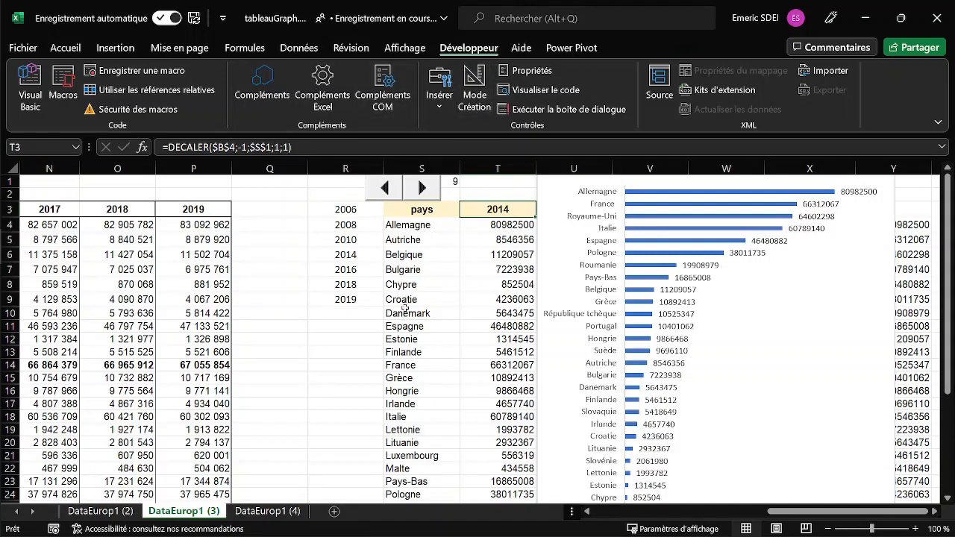
# Select the year list in R3:R9 and step the displayed year back to 2010 with the spin button
pyautogui.click(509, 208)
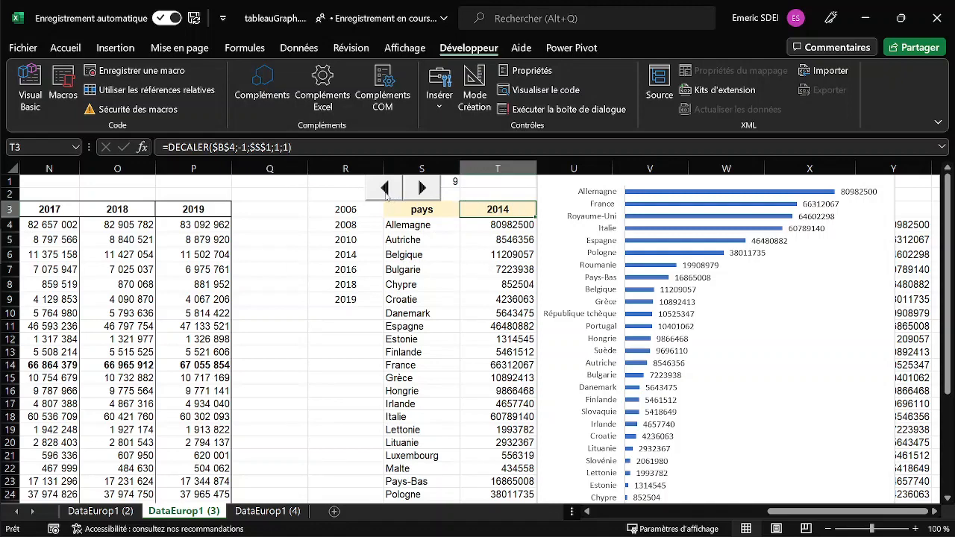
pyautogui.moveTo(353, 212); pyautogui.dragTo(350, 298)
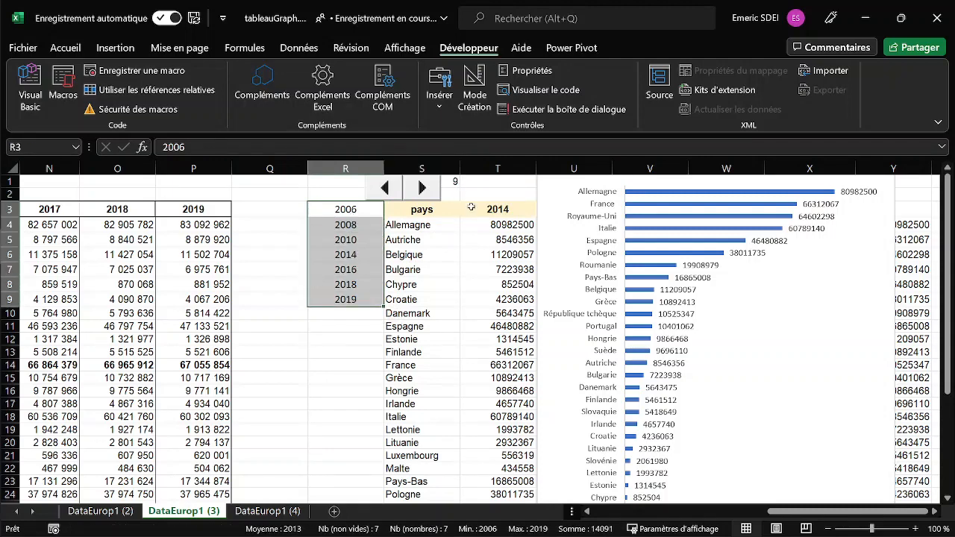
pyautogui.click(384, 188)
pyautogui.click(384, 188)
pyautogui.click(384, 188)
pyautogui.click(384, 188)
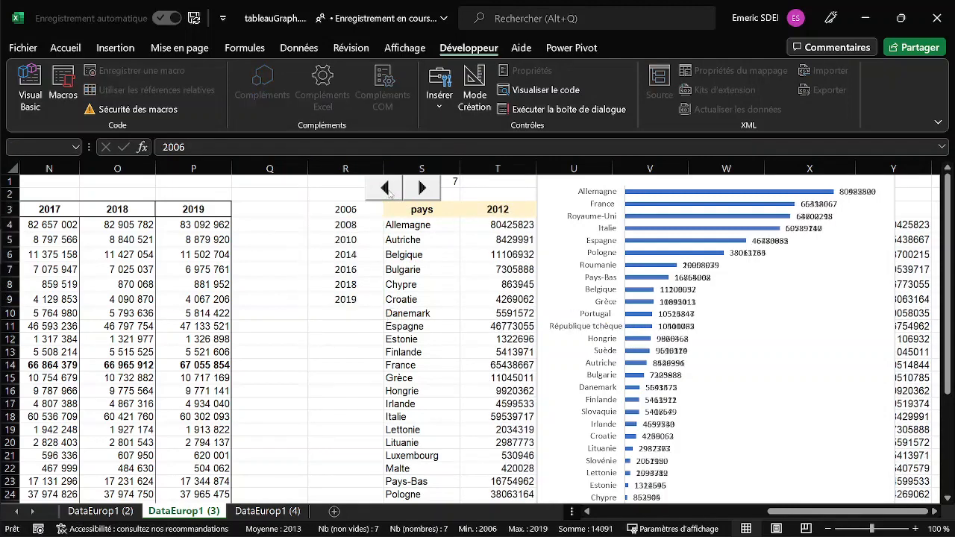
pyautogui.click(497, 209)
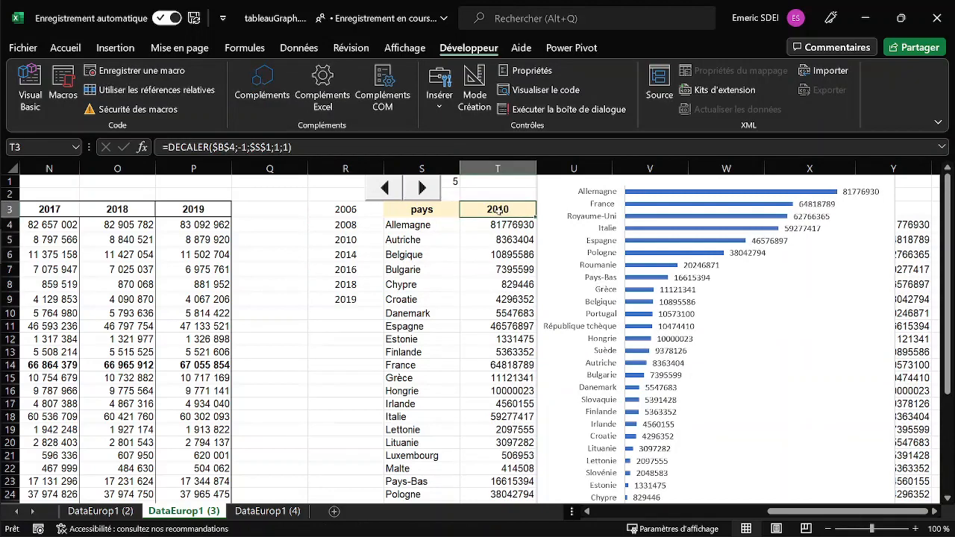
pyautogui.click(228, 147)
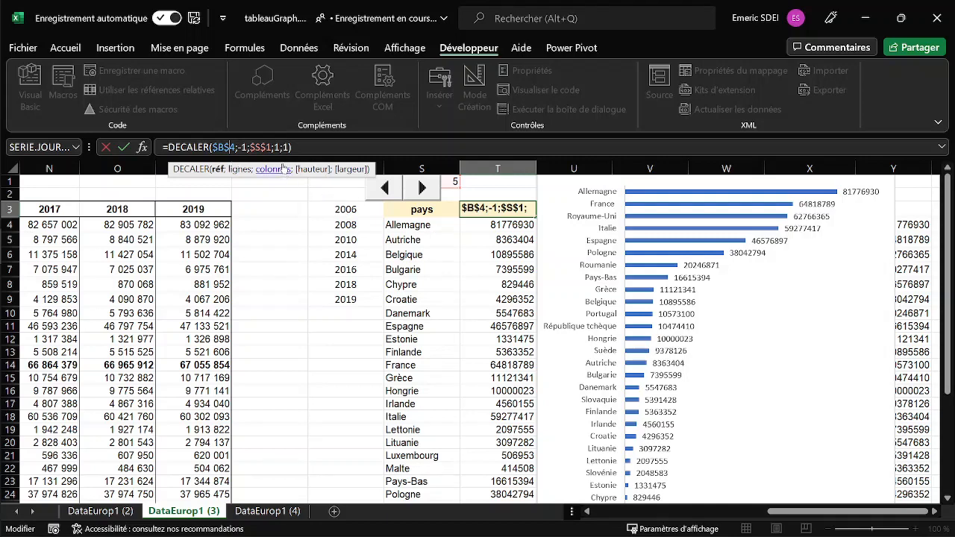
pyautogui.moveTo(270, 181); pyautogui.dragTo(273, 197)
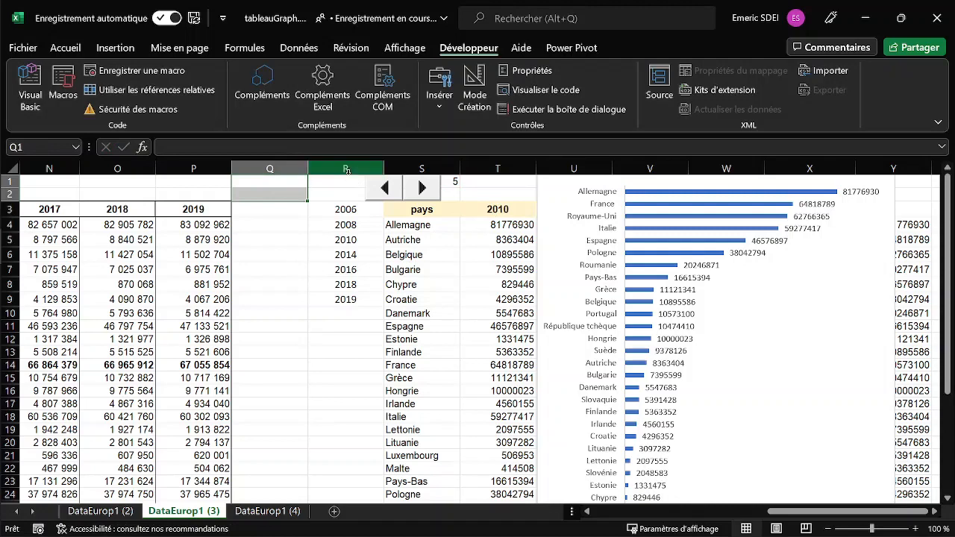
# Change the starting reference of the DECALER formula in T3 to $R$2, moving the argument hint away from the formula
pyautogui.click(489, 214)
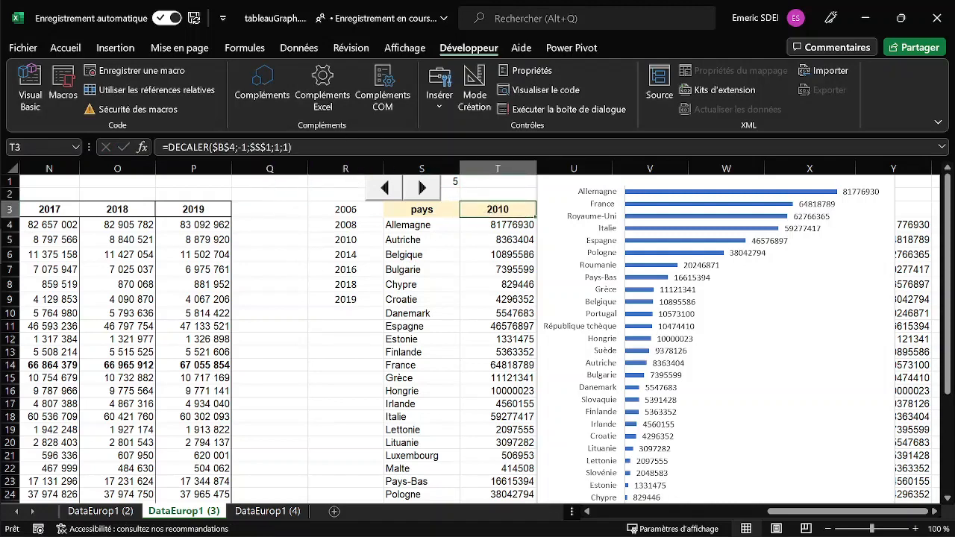
pyautogui.click(253, 147)
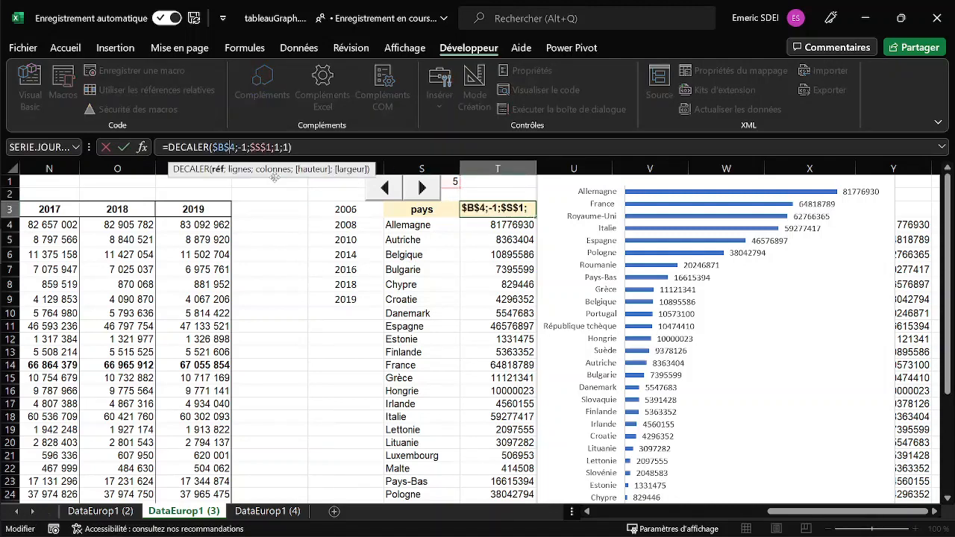
pyautogui.moveTo(274, 176); pyautogui.dragTo(201, 194)
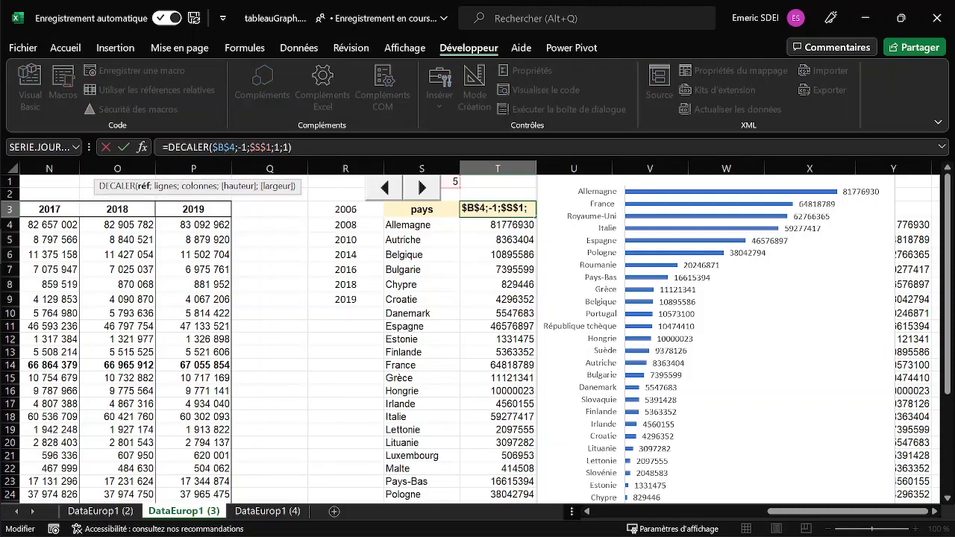
pyautogui.press('BackSpace')
pyautogui.write('R')
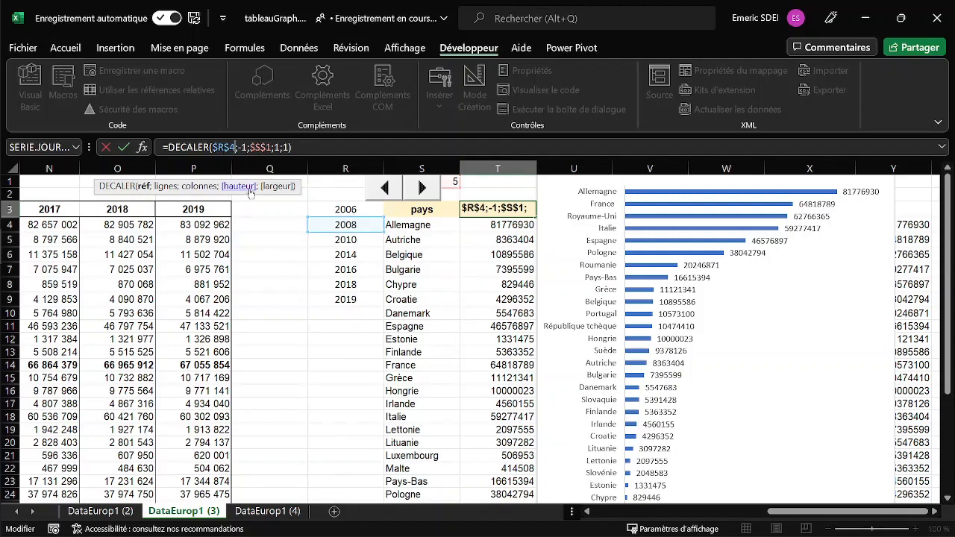
pyautogui.press('BackSpace')
pyautogui.write('2')
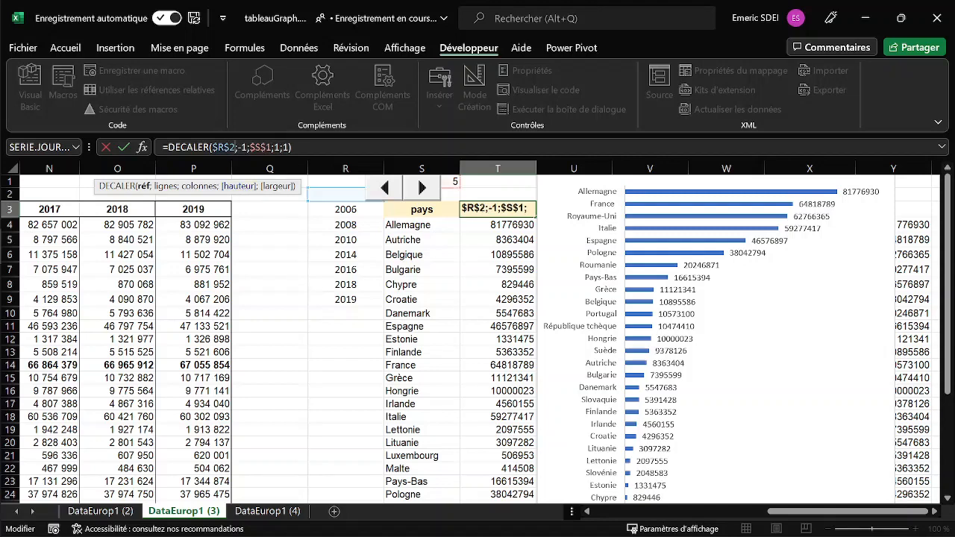
# Replace the row offset in the T3 DECALER formula with an absolute reference to $S$1
pyautogui.press('Right')
pyautogui.press('Right')
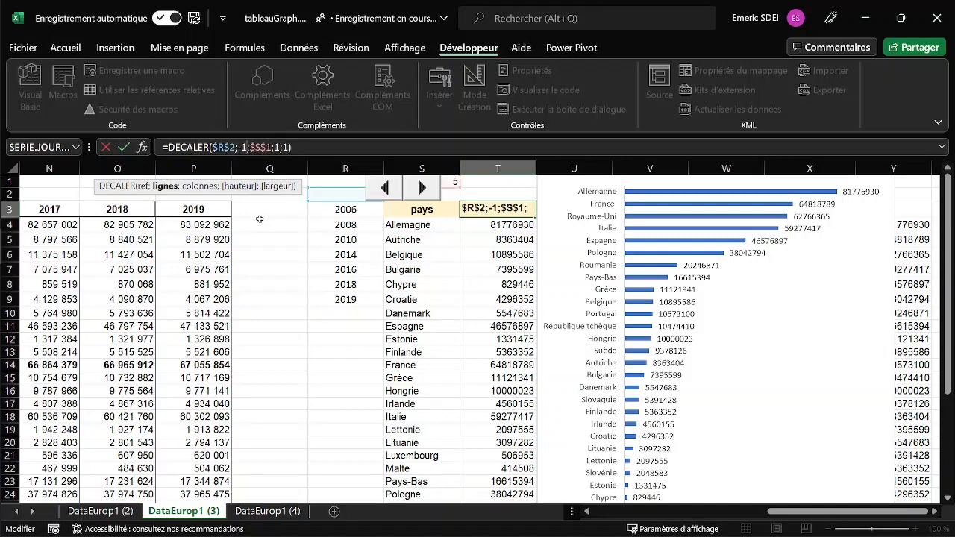
pyautogui.press('Delete')
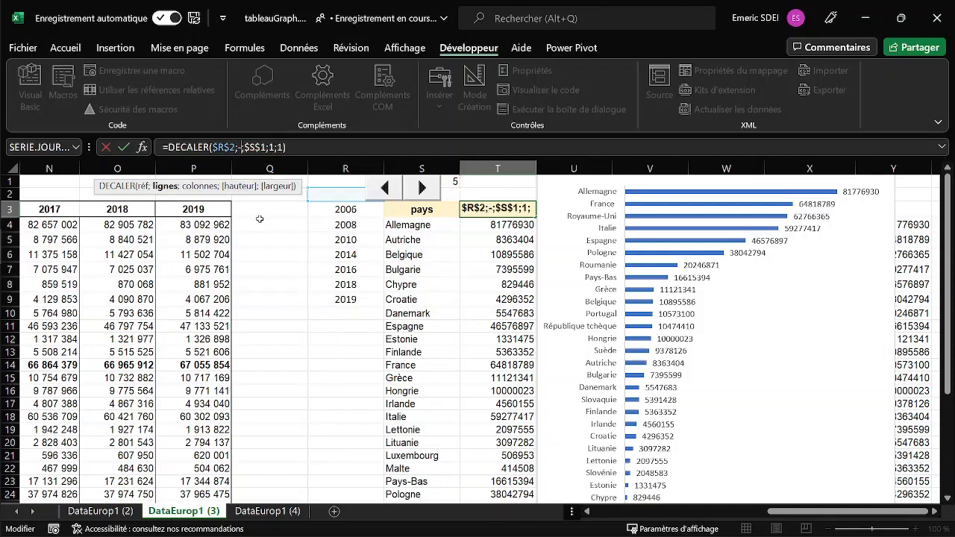
pyautogui.press('BackSpace')
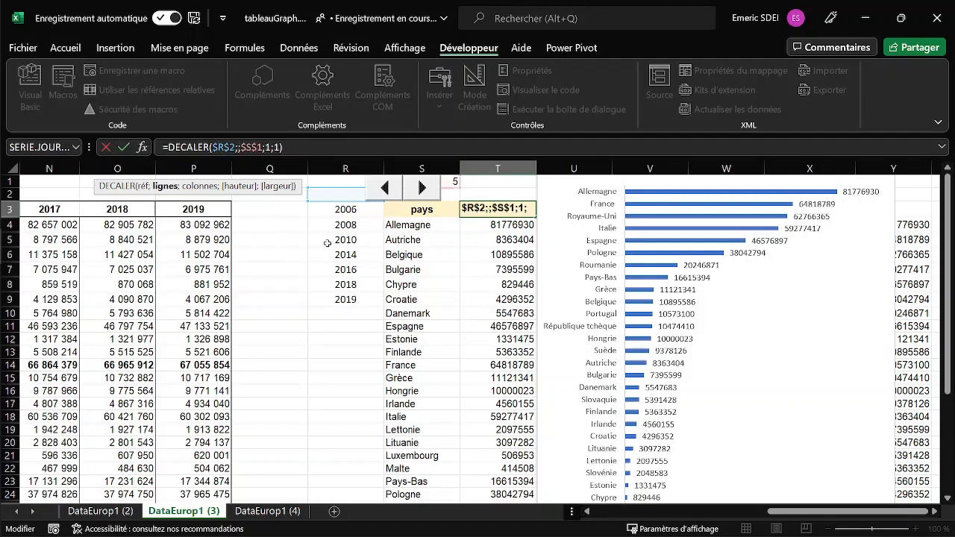
pyautogui.click(455, 183)
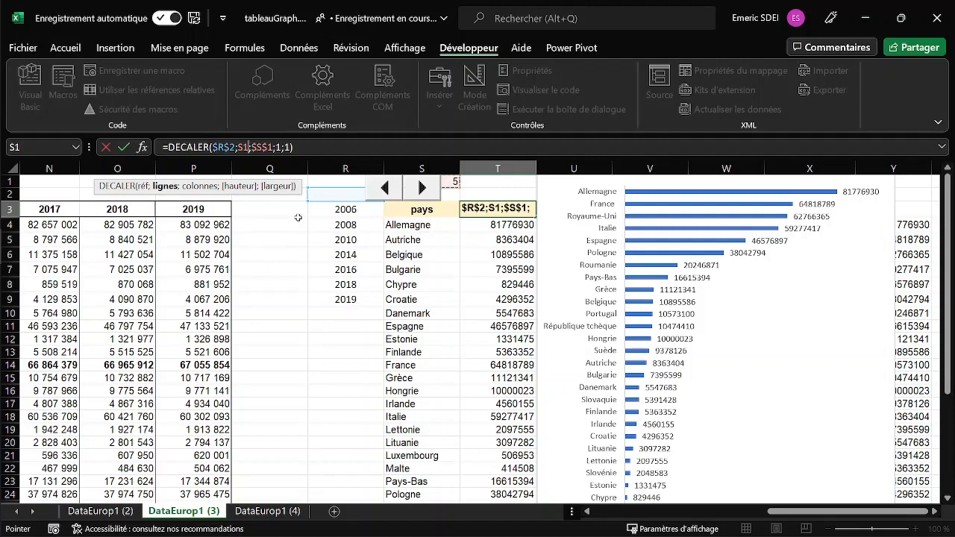
pyautogui.press('F4')
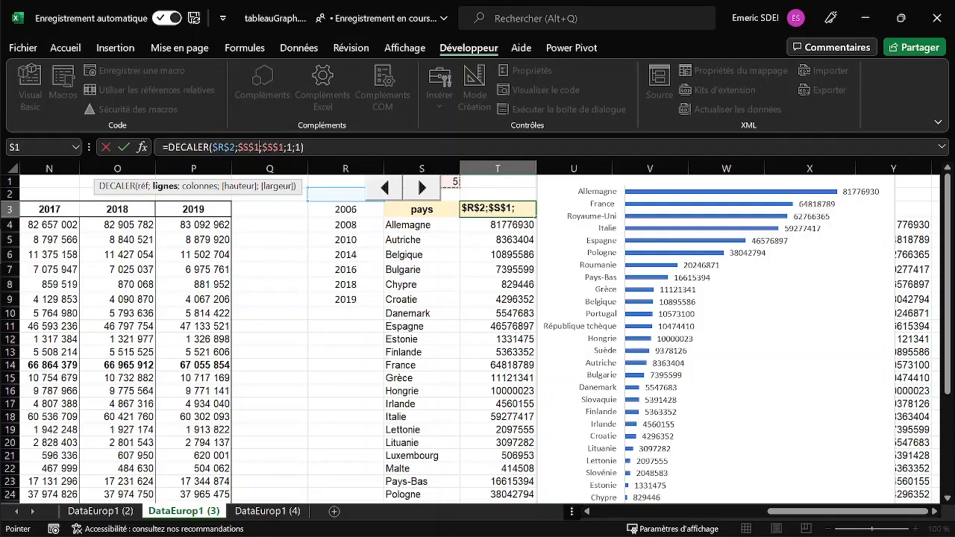
# Set the column offset in the T3 DECALER formula to 0 and validate the formula
pyautogui.moveTo(262, 147); pyautogui.dragTo(284, 147)
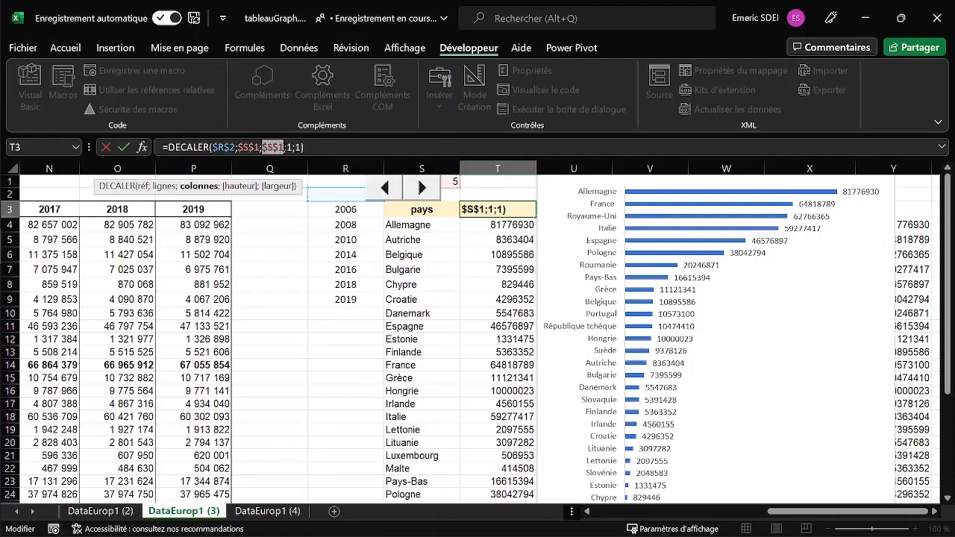
pyautogui.write('0')
pyautogui.press('Return')
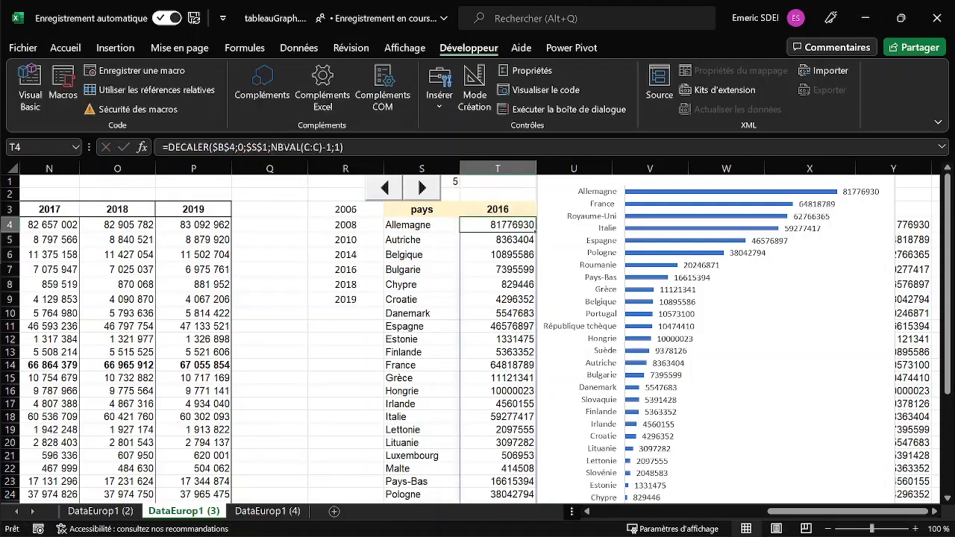
pyautogui.click(481, 193)
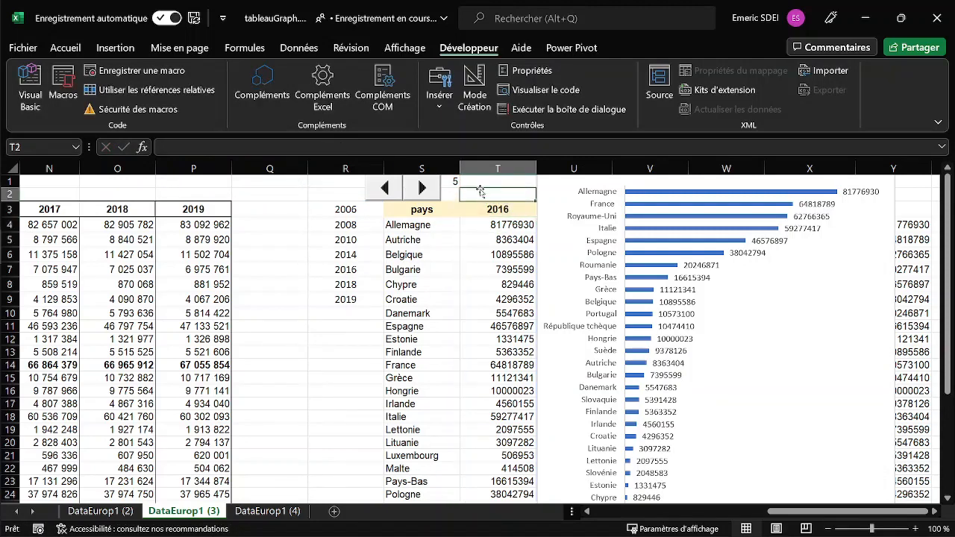
# Test the year header by stepping the spin button forward until the linked value is 12
pyautogui.click(422, 188)
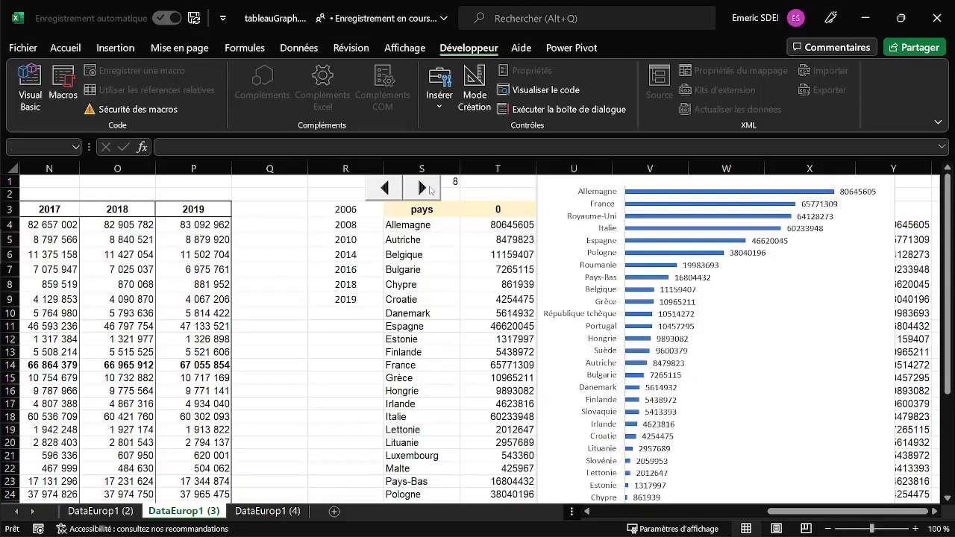
pyautogui.click(429, 189)
pyautogui.click(430, 190)
pyautogui.click(430, 189)
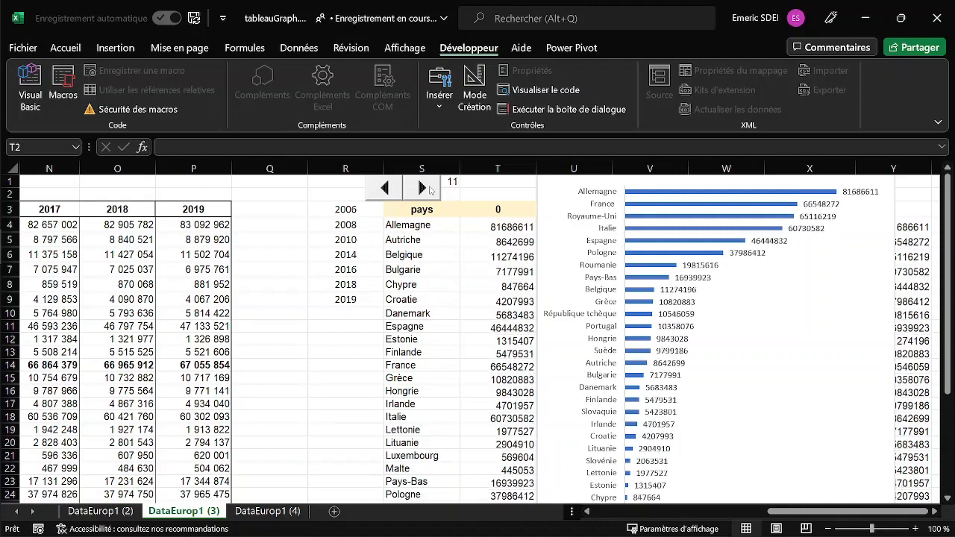
pyautogui.click(429, 190)
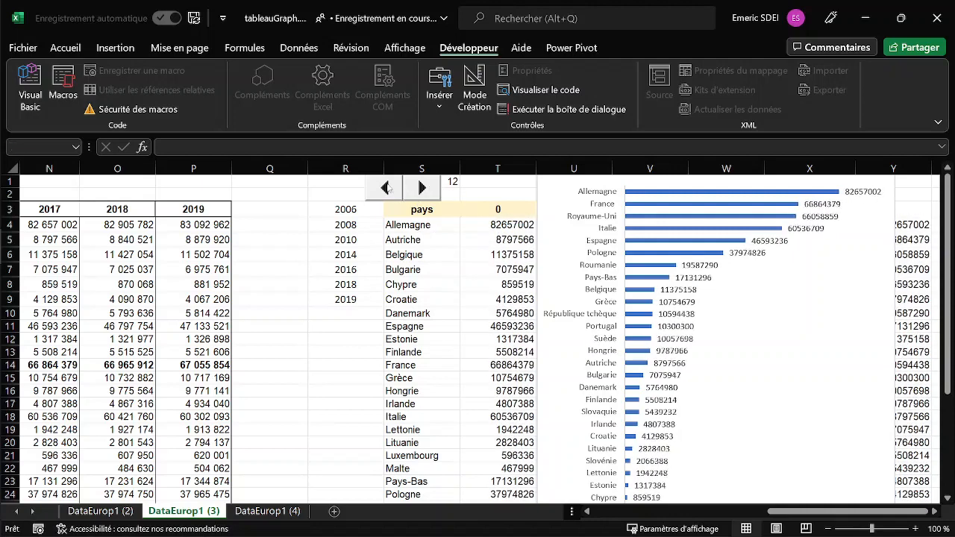
# Step the spin button back until the linked value in S1 is 1 and the year header shows 2006
pyautogui.click(387, 188)
pyautogui.click(387, 188)
pyautogui.click(387, 188)
pyautogui.click(387, 188)
pyautogui.click(387, 188)
pyautogui.click(388, 188)
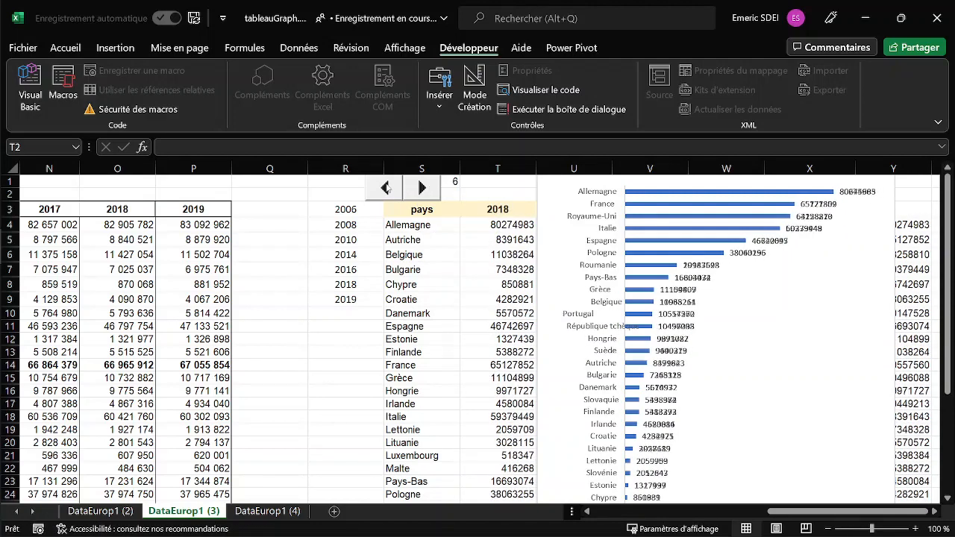
pyautogui.click(387, 188)
pyautogui.click(387, 188)
pyautogui.click(387, 188)
pyautogui.click(387, 188)
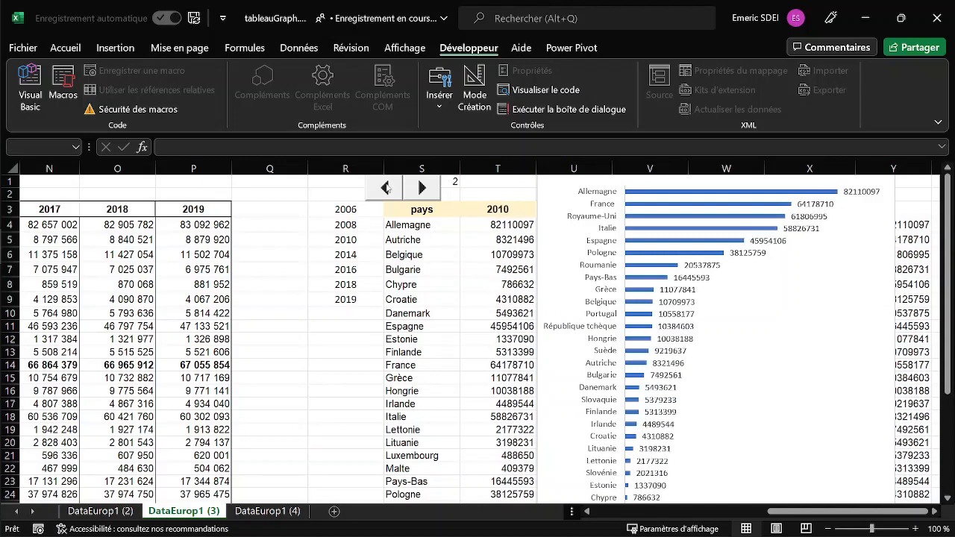
pyautogui.click(388, 188)
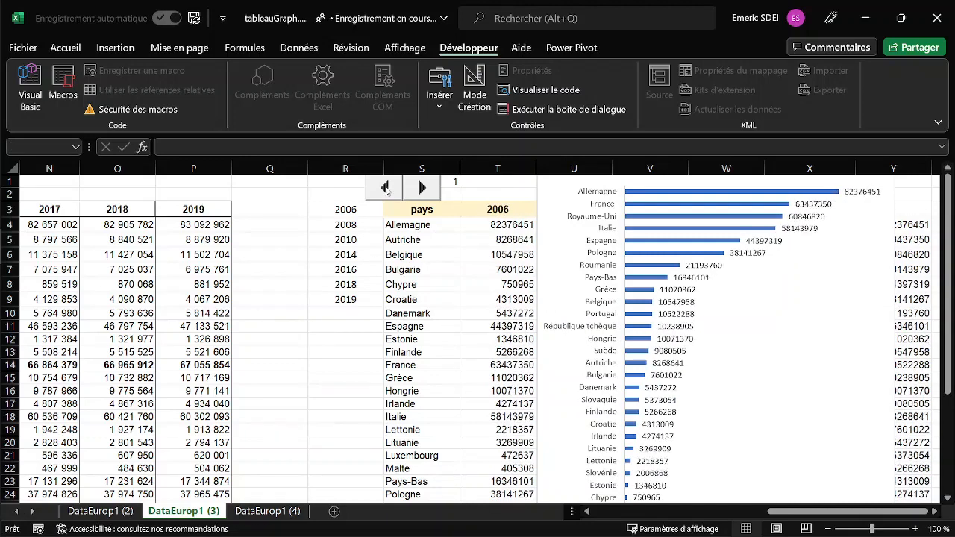
# Enter =NB(R:R) in Q2 to count the years listed in column R
pyautogui.click(286, 196)
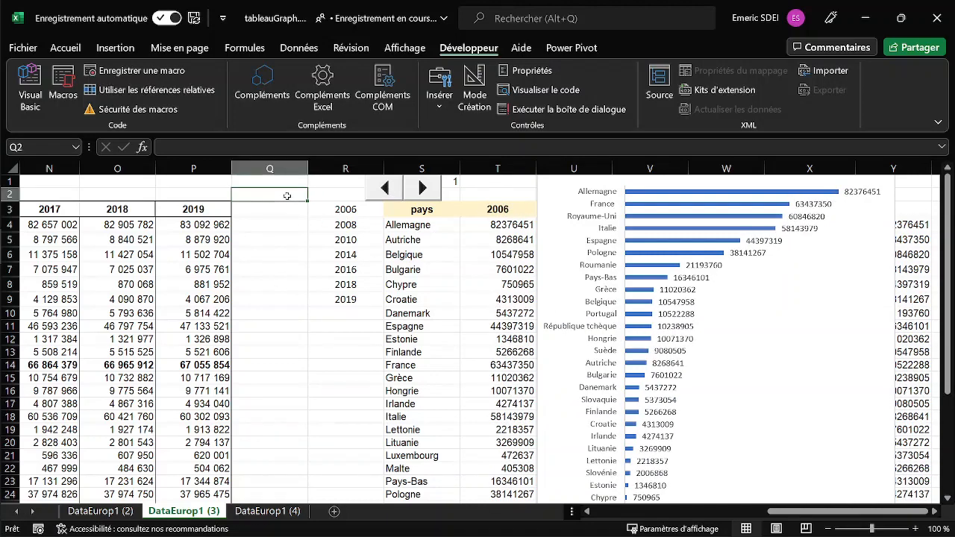
pyautogui.write('=nb')
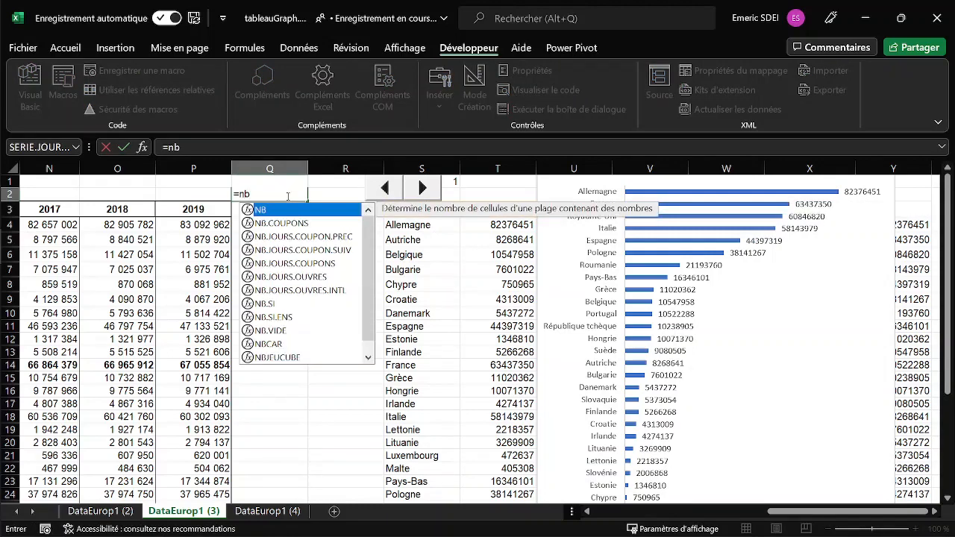
pyautogui.press('Tab')
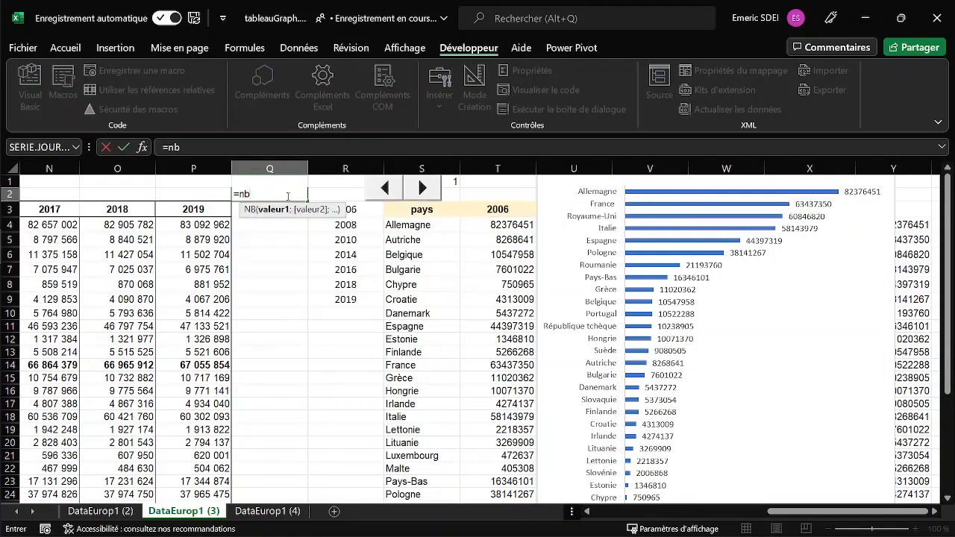
pyautogui.click(345, 170)
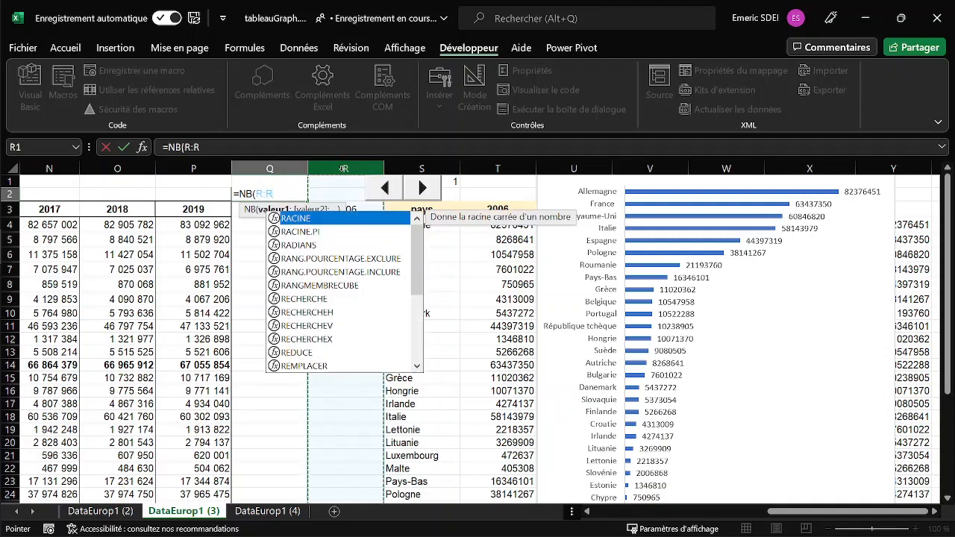
pyautogui.press('Return')
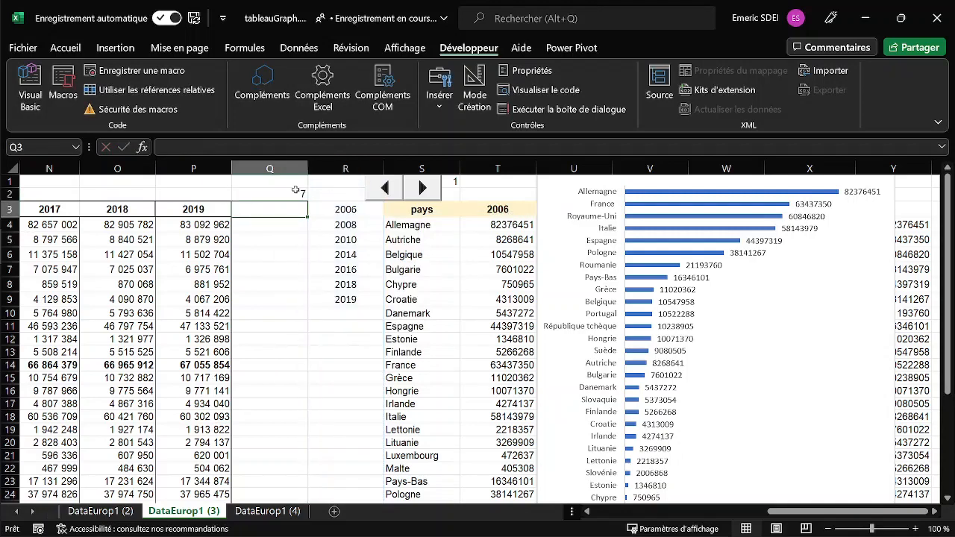
# Compare the count in Q2 with the year list in R3:R9, and inspect the formulas in T3 and T4
pyautogui.click(295, 192)
pyautogui.moveTo(346, 209); pyautogui.dragTo(345, 299)
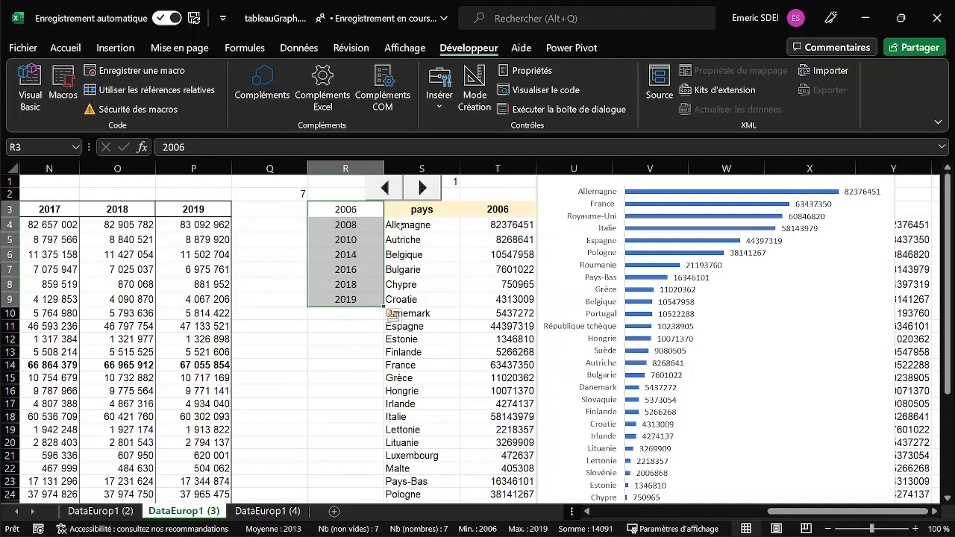
pyautogui.click(498, 210)
pyautogui.click(497, 226)
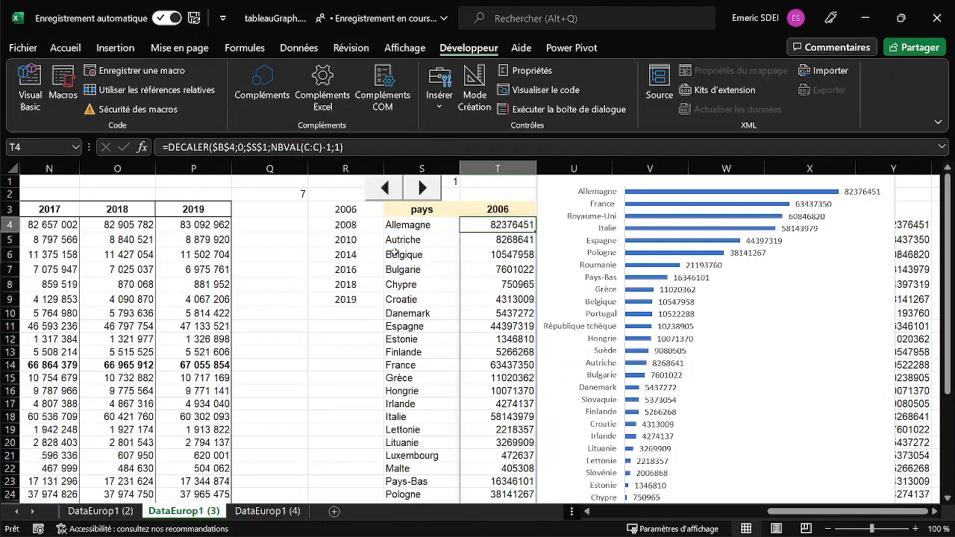
# Step the displayed year forward to 2008 and check the population figures against the source table's year columns
pyautogui.click(431, 188)
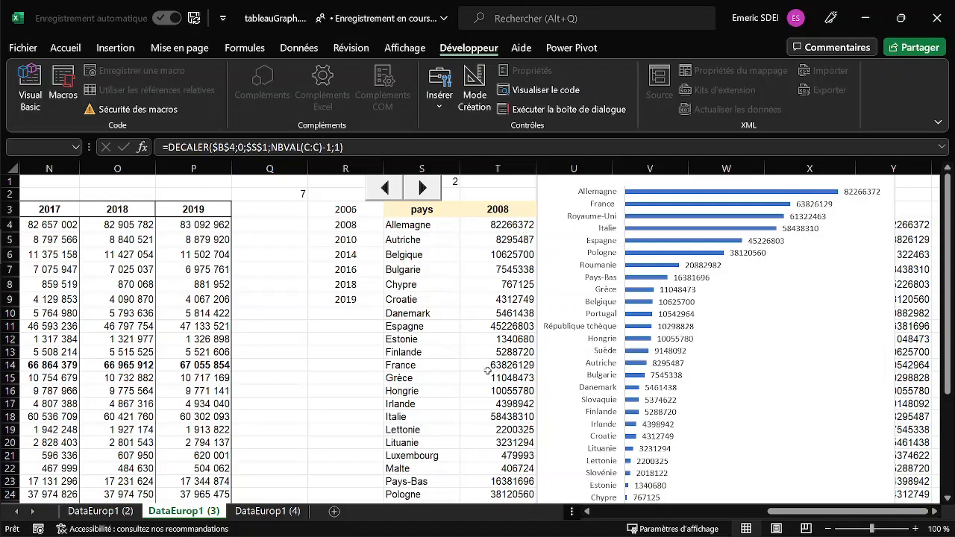
pyautogui.moveTo(776, 513); pyautogui.dragTo(573, 512)
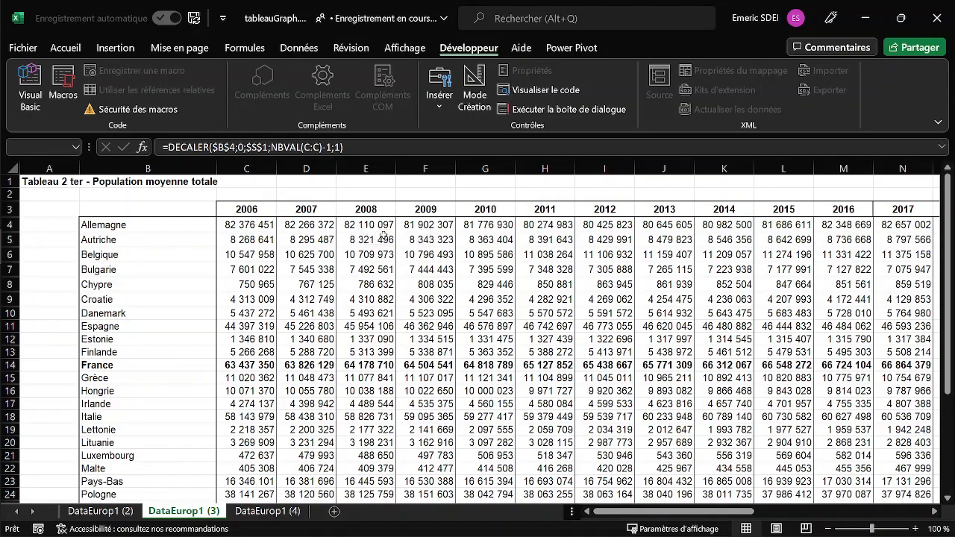
pyautogui.moveTo(718, 513); pyautogui.dragTo(701, 498)
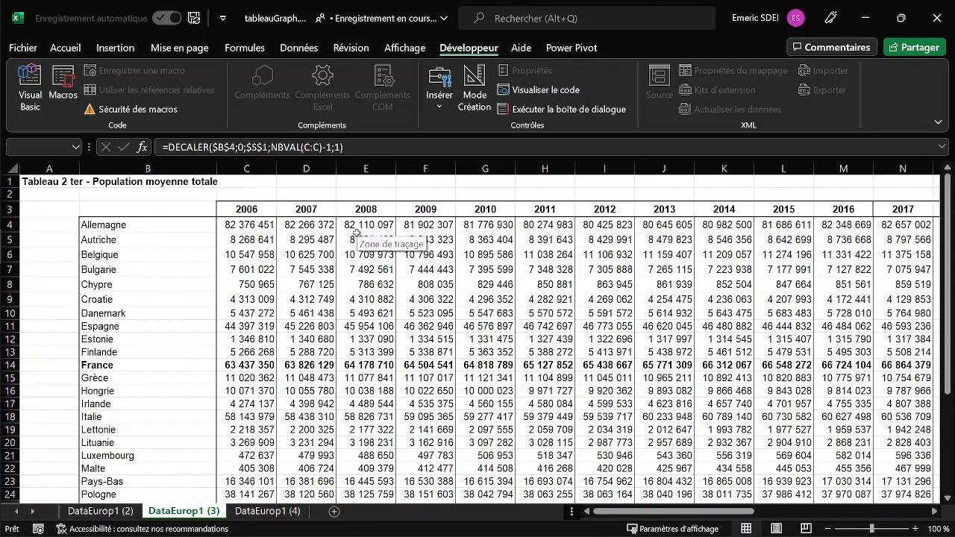
pyautogui.moveTo(736, 513); pyautogui.dragTo(896, 495)
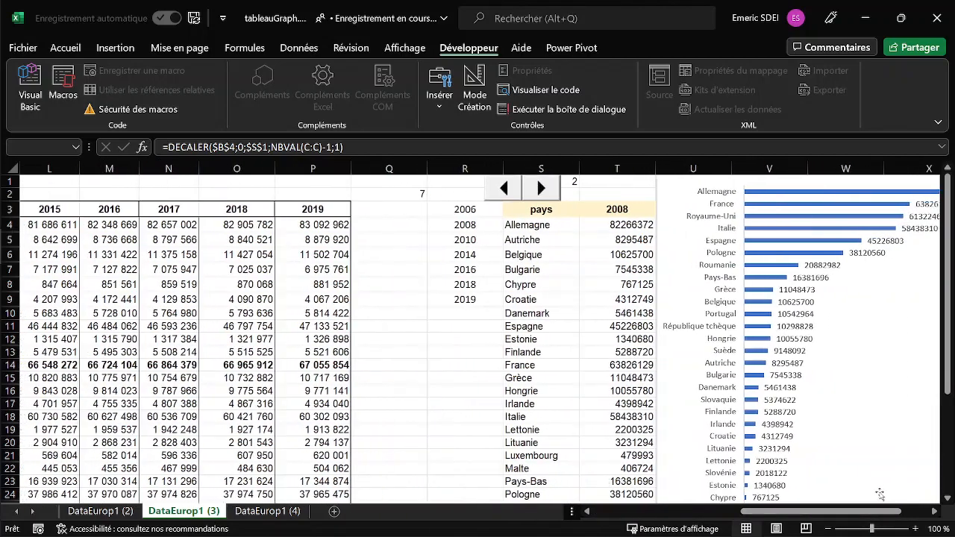
# Replace the T4 population formula with a RECHERCHEX function whose lookup value is the absolute reference $T$3
pyautogui.click(613, 224)
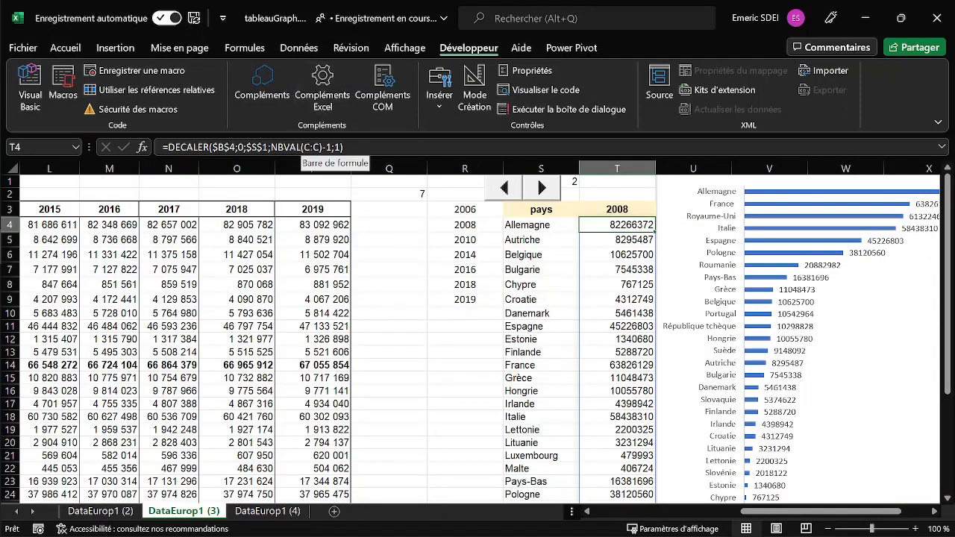
pyautogui.press('Delete')
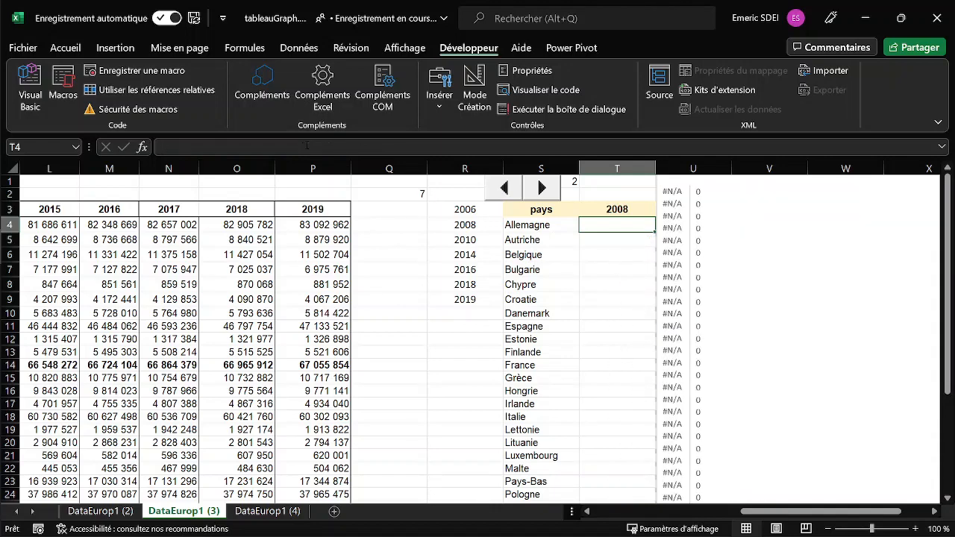
pyautogui.write('=recher')
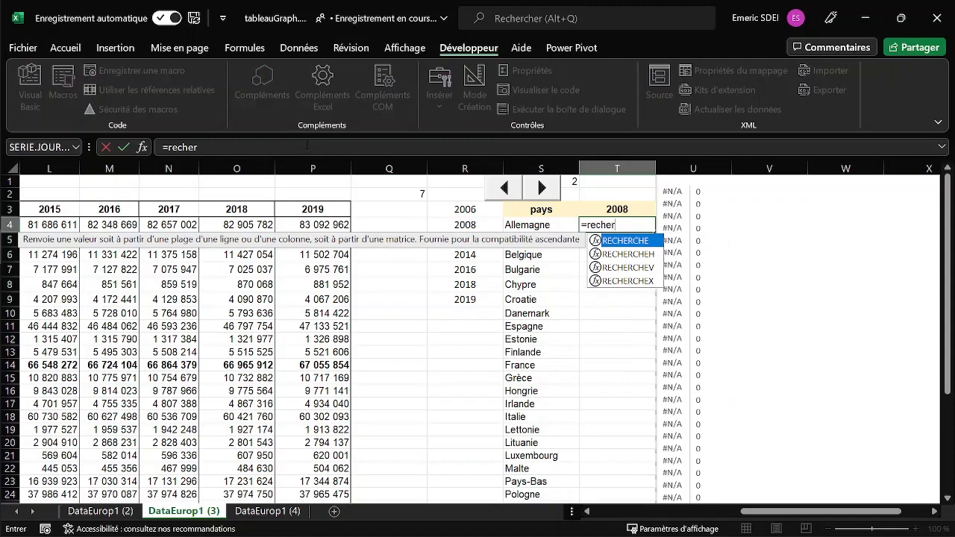
pyautogui.press('Down')
pyautogui.press('Down')
pyautogui.press('Down')
pyautogui.write('r')
pyautogui.press('Tab')
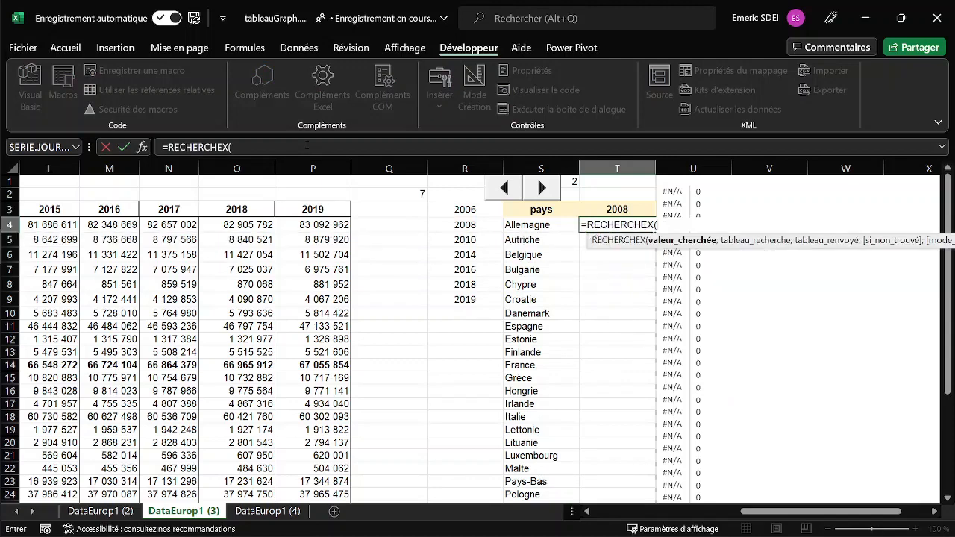
pyautogui.click(620, 210)
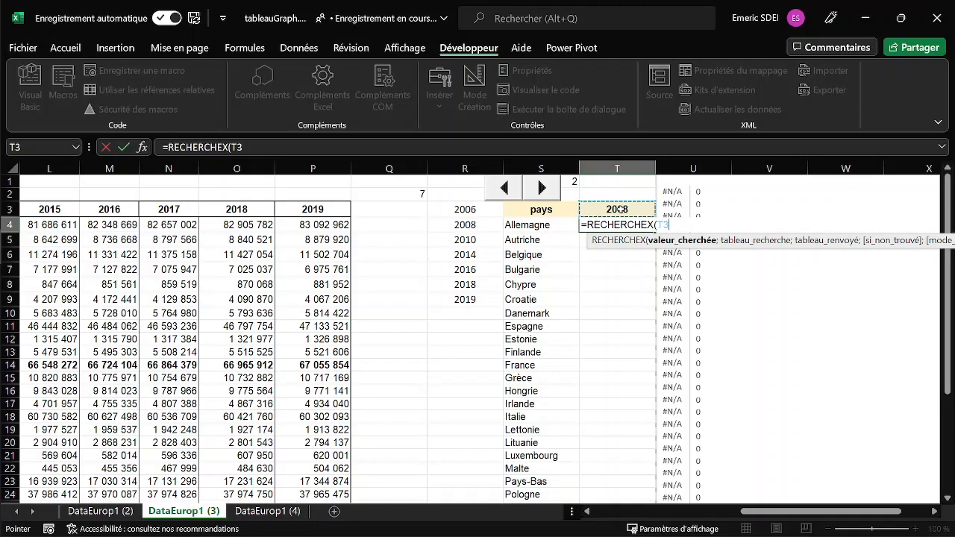
pyautogui.press('F4')
pyautogui.write(';')
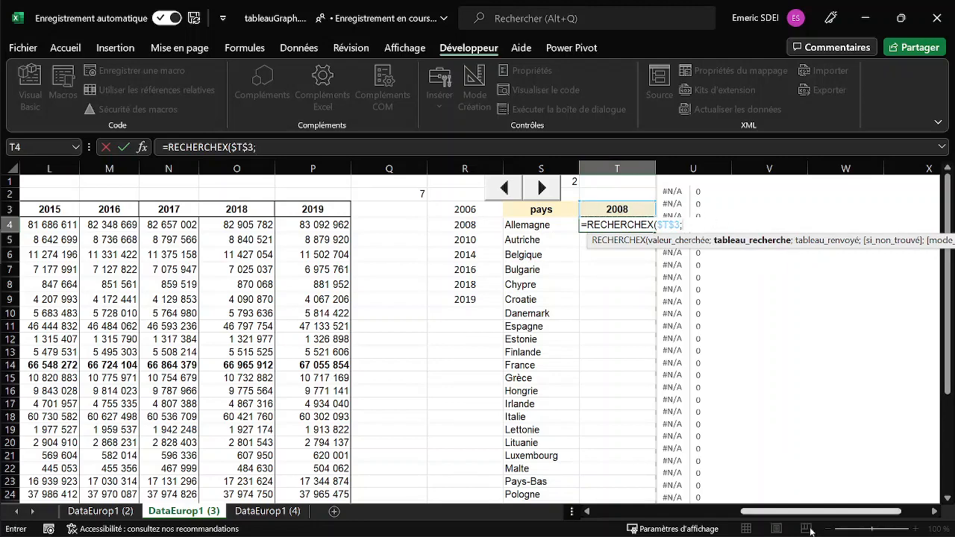
# Set the RECHERCHEX lookup array to the source table's year headers, $C$3:$P$3
pyautogui.moveTo(804, 517); pyautogui.dragTo(642, 522)
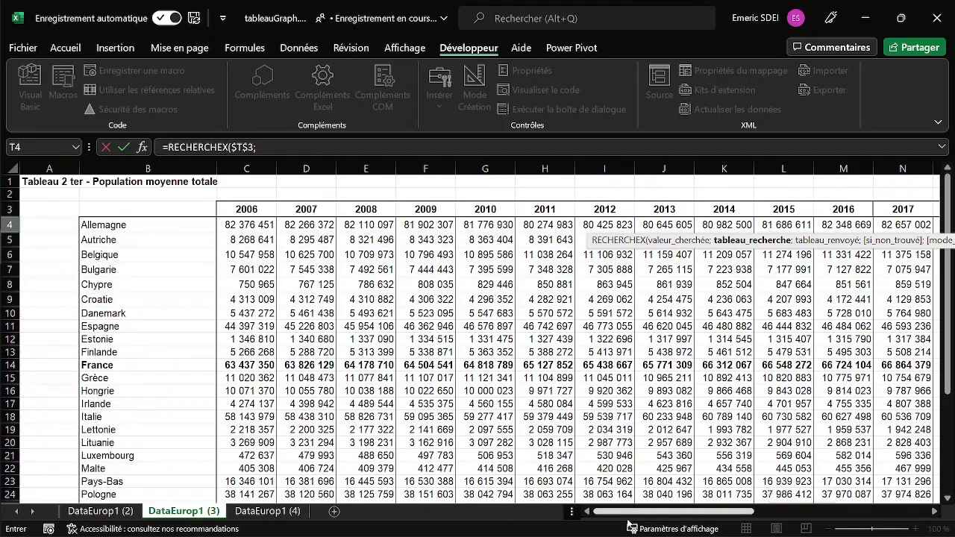
pyautogui.click(263, 216)
pyautogui.moveTo(262, 215); pyautogui.dragTo(746, 217)
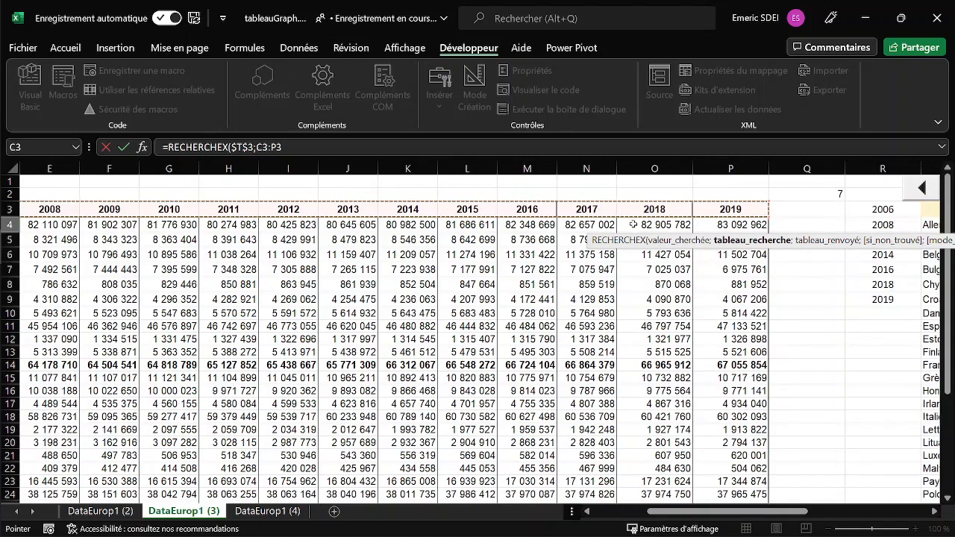
pyautogui.press('F4')
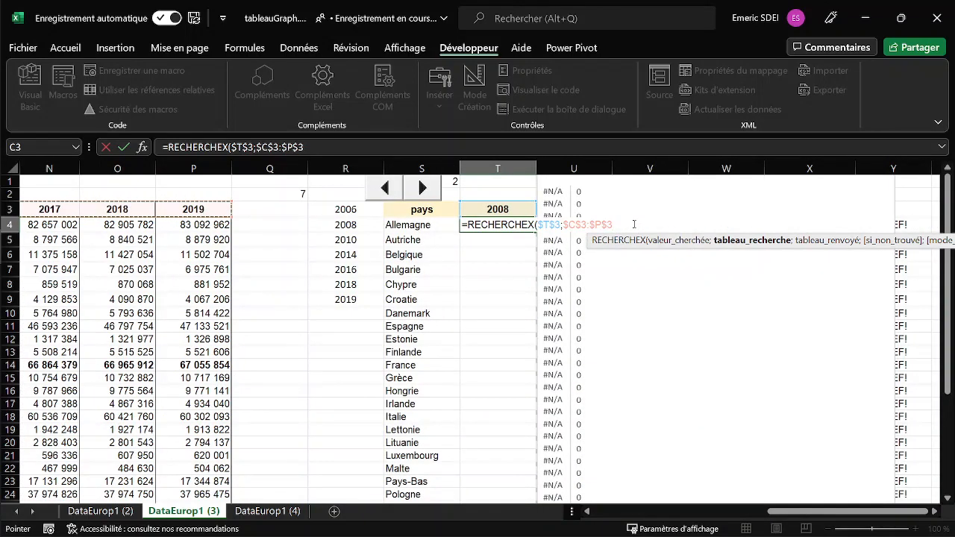
pyautogui.write(';')
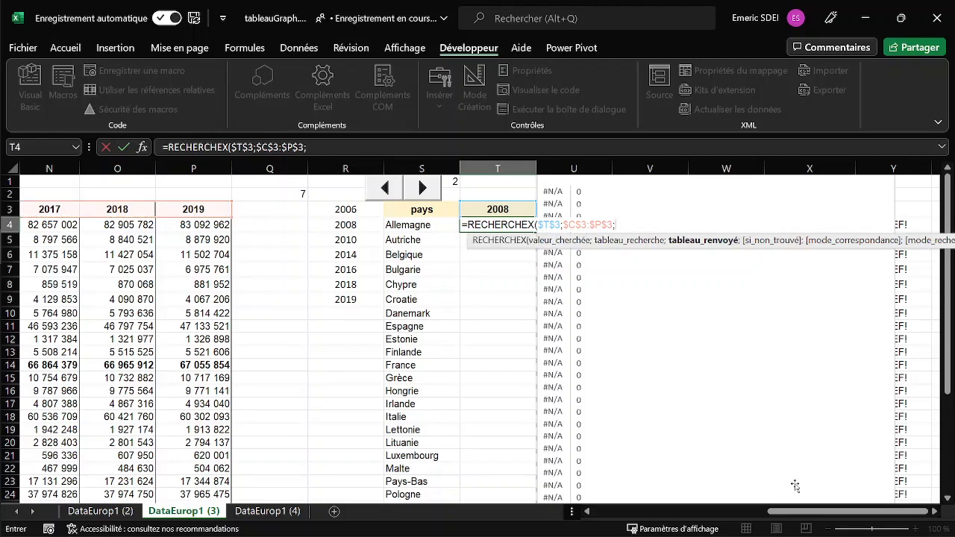
# Use C4:P4 as the RECHERCHEX return array and fill the T4 formula down through all countries
pyautogui.moveTo(739, 512); pyautogui.dragTo(594, 522)
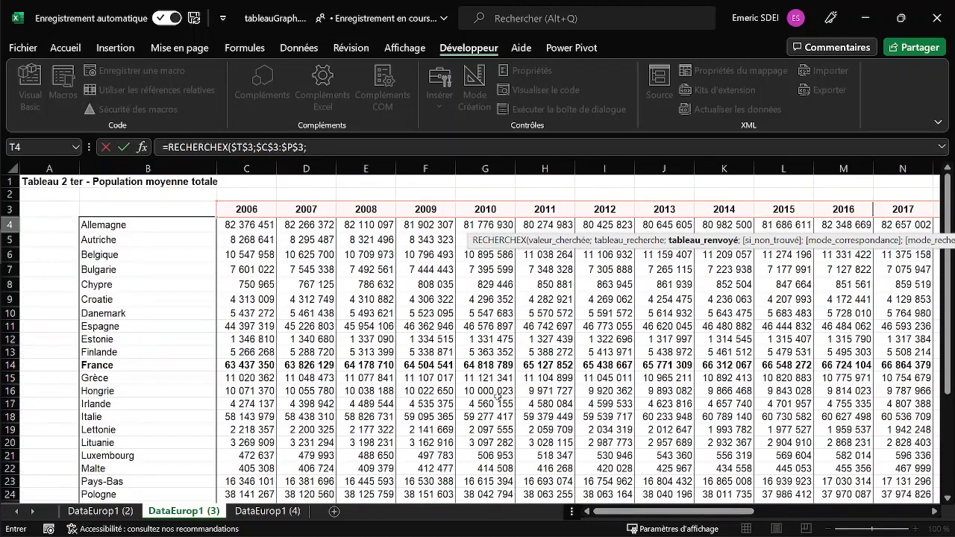
pyautogui.click(246, 226)
pyautogui.moveTo(246, 226); pyautogui.dragTo(746, 226)
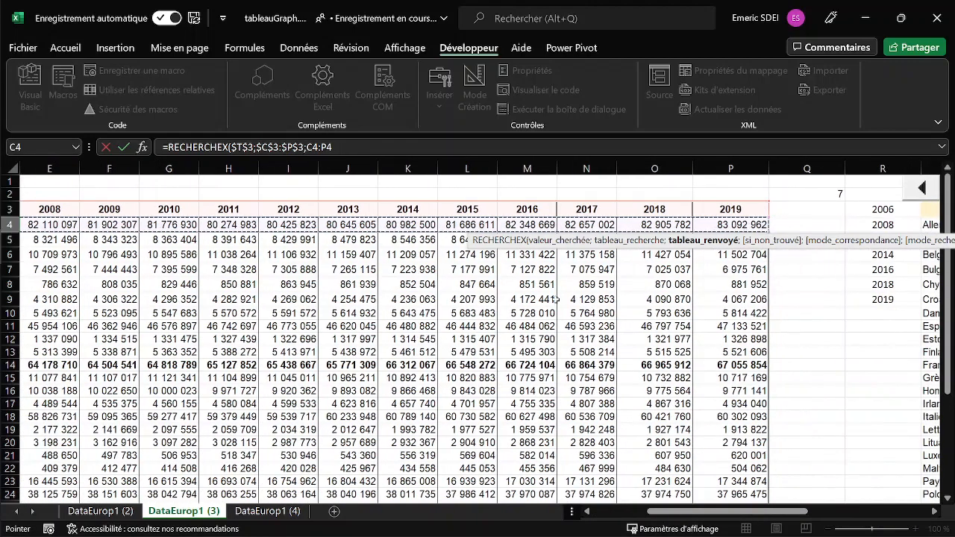
pyautogui.press('Return')
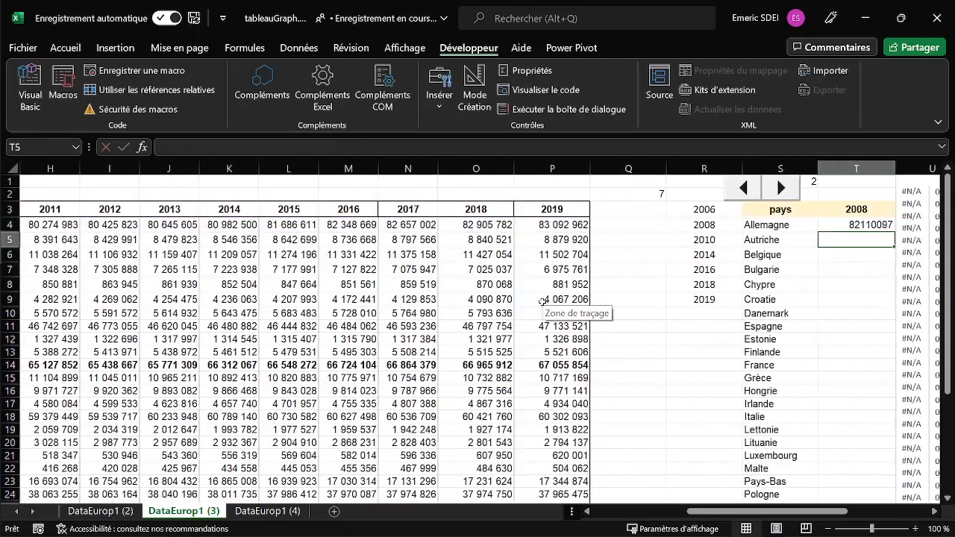
pyautogui.press('Up')
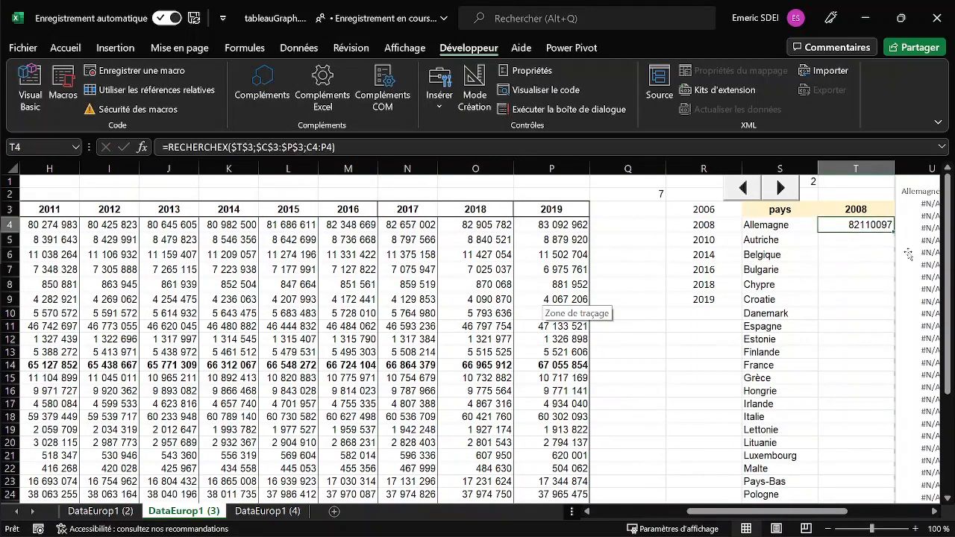
pyautogui.doubleClick(893, 232)
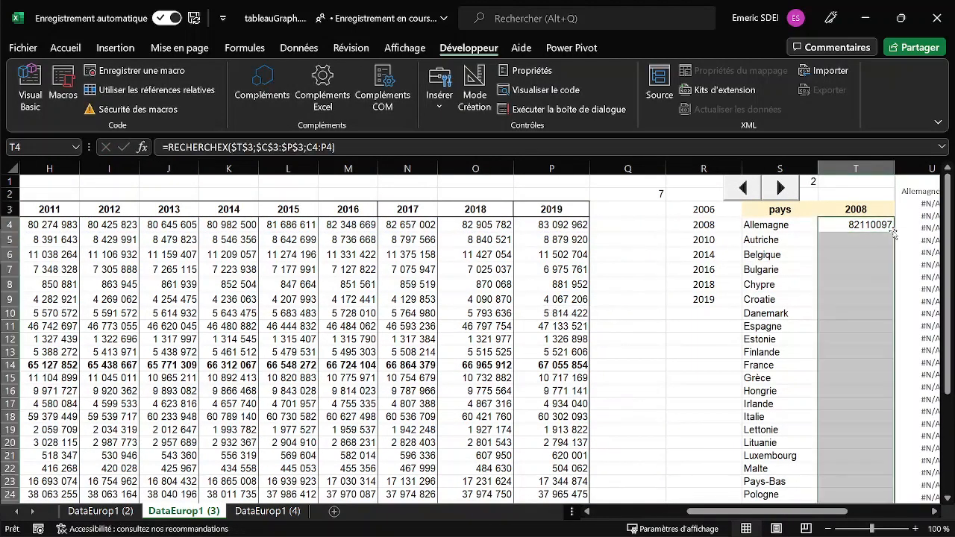
# Move the population chart over columns M to Q, clear of the rank and sorting columns
pyautogui.moveTo(839, 515); pyautogui.dragTo(946, 501)
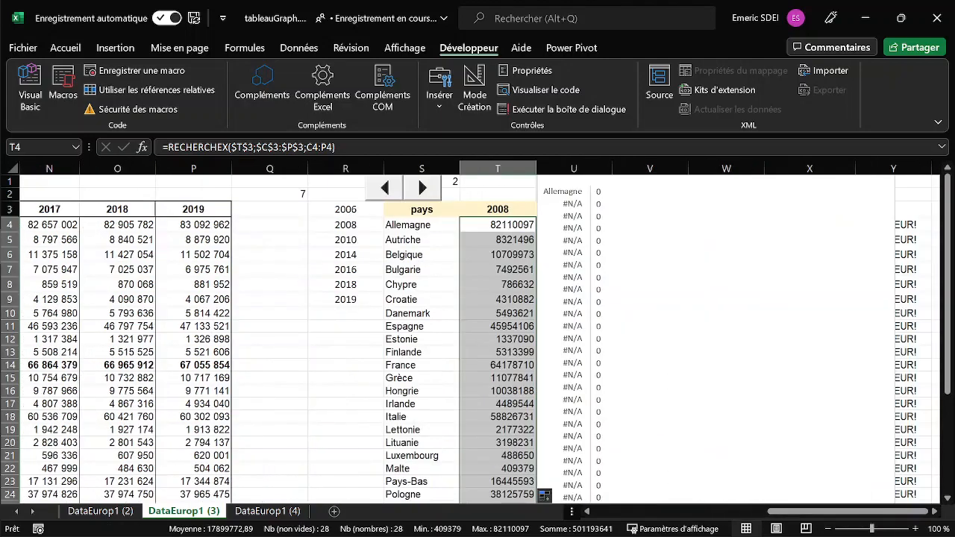
pyautogui.click(559, 186)
pyautogui.moveTo(559, 185); pyautogui.dragTo(97, 195)
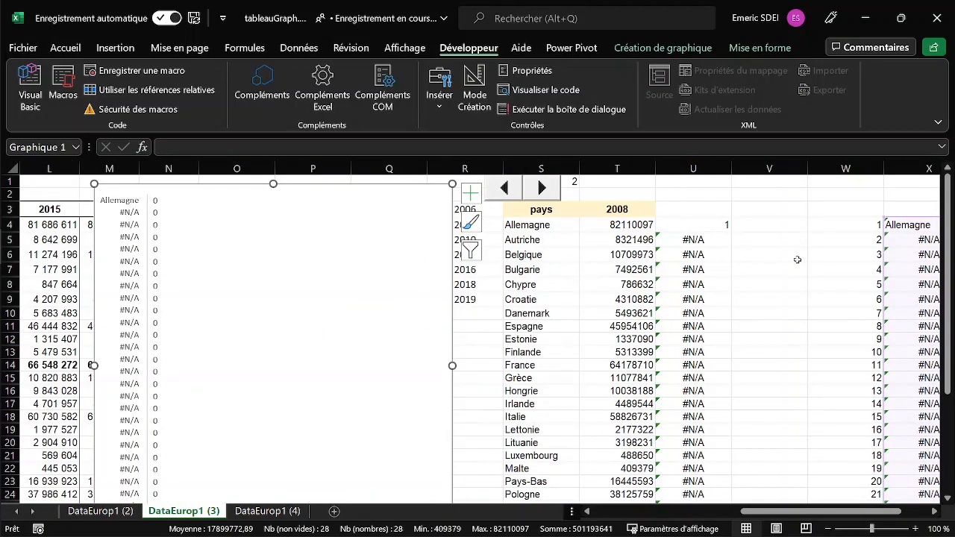
# Change the U4 rank formula to =EQUATION.RANG(T4;$T$4:$T$31) and fill it down for every country
pyautogui.moveTo(841, 513); pyautogui.dragTo(905, 502)
pyautogui.click(601, 223)
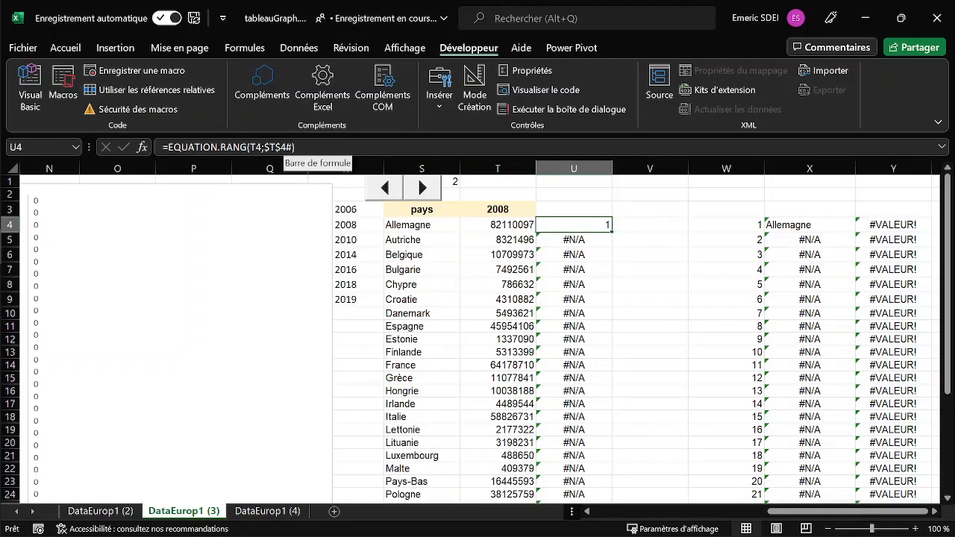
pyautogui.click(289, 147)
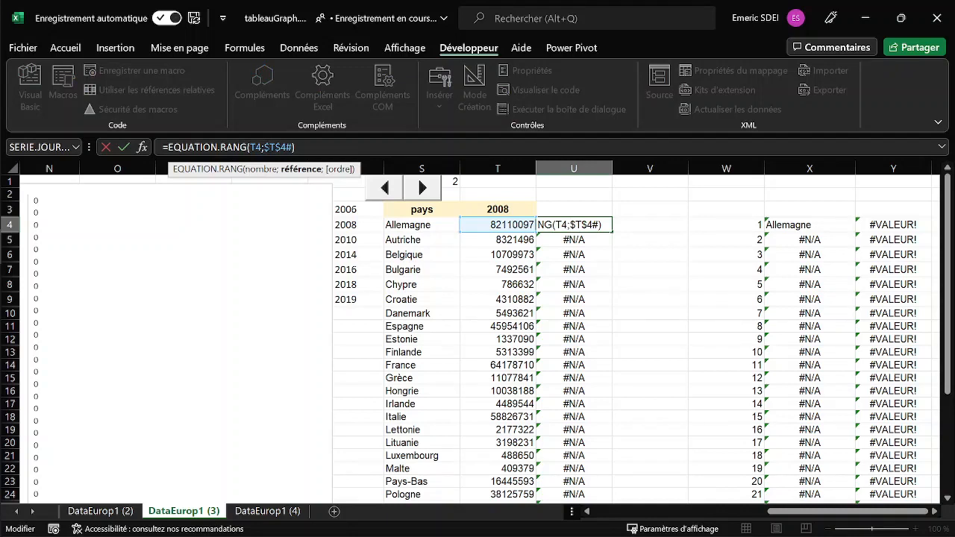
pyautogui.moveTo(263, 147); pyautogui.dragTo(293, 147)
pyautogui.press('BackSpace')
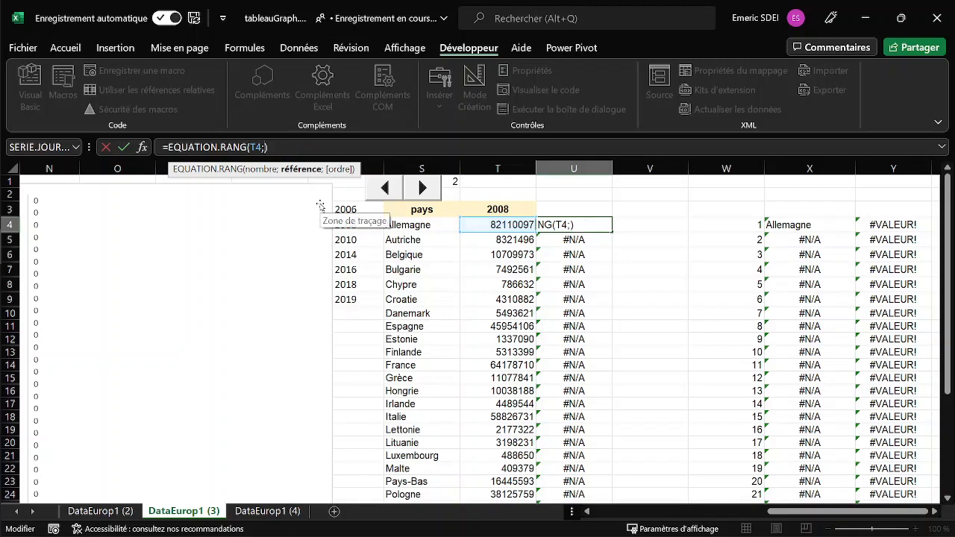
pyautogui.click(507, 223)
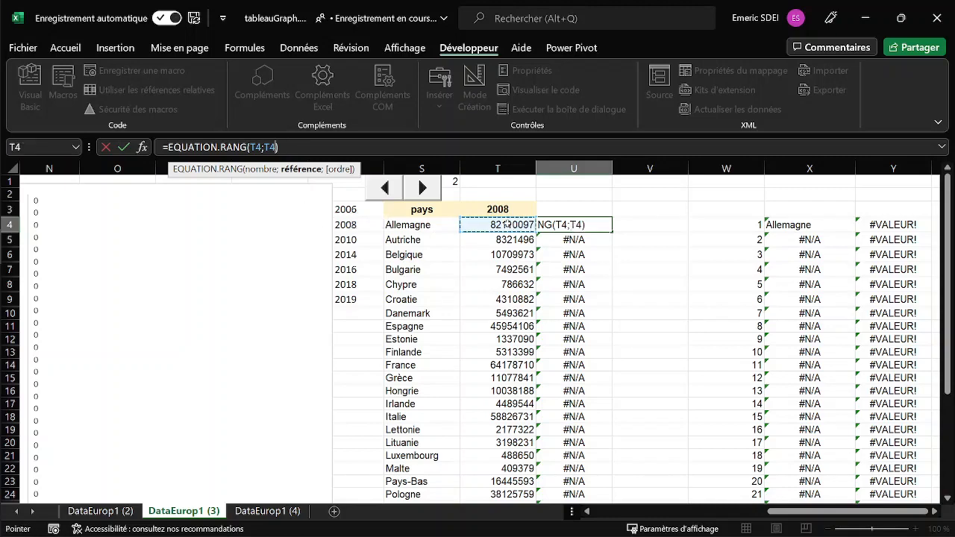
pyautogui.hotkey('ctrl', 'shift', 'Down')
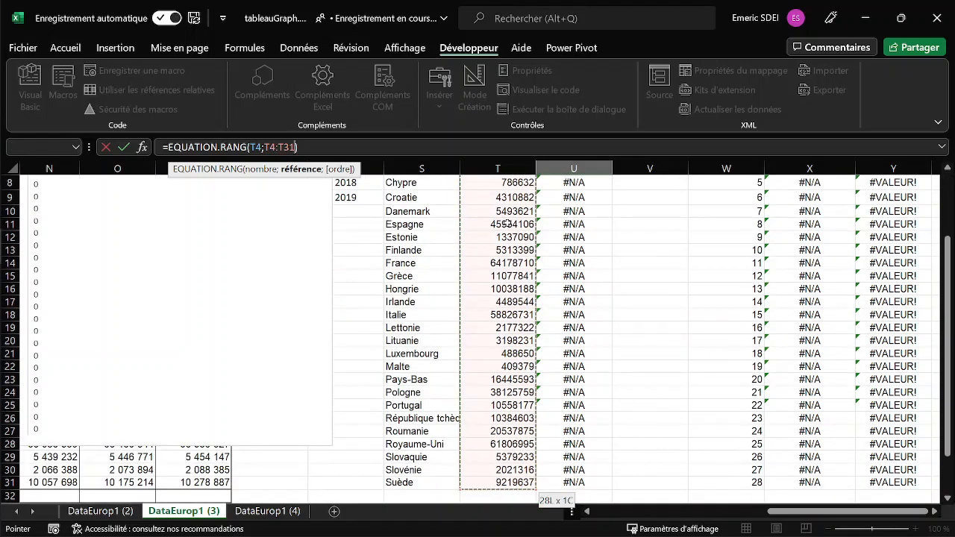
pyautogui.press('F4')
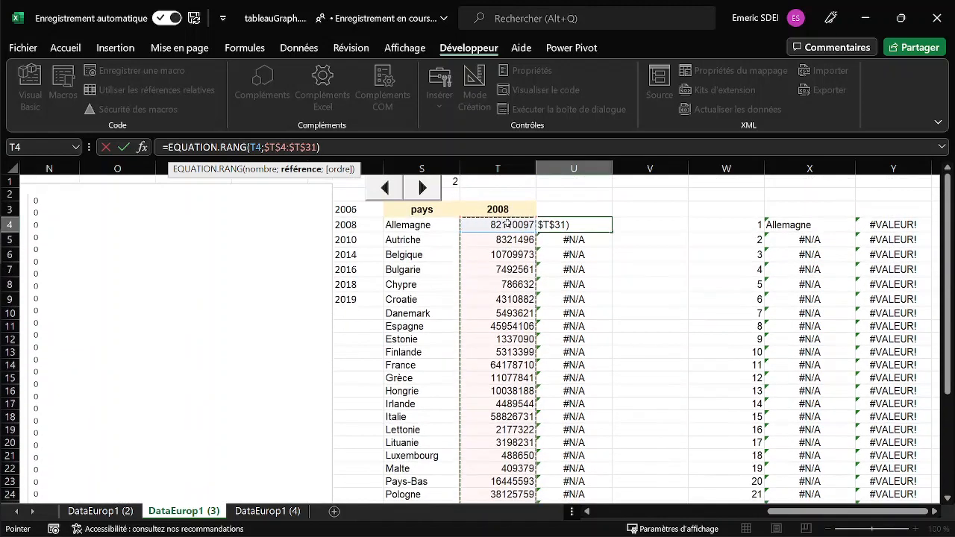
pyautogui.hotkey('ctrl', 'Return')
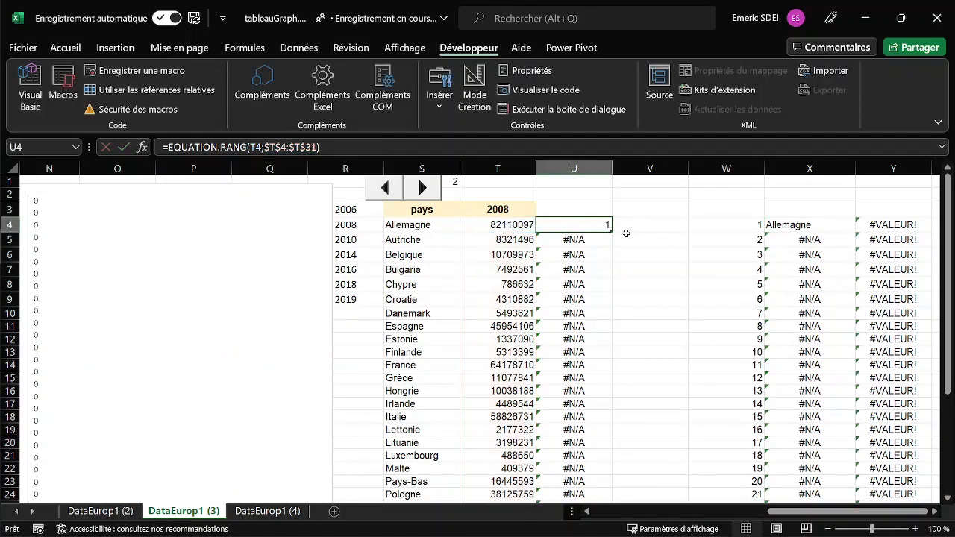
pyautogui.doubleClick(612, 232)
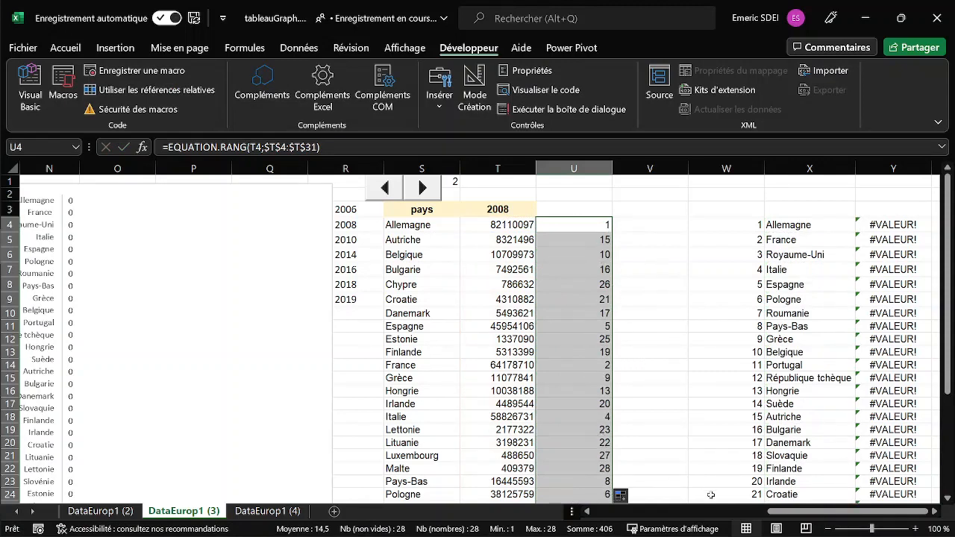
# Change the Y4 formula to =RECHERCHEX(W4;$U$4:$U$31;$T$4:$T$31) and fill it down the sorted list
pyautogui.moveTo(789, 513); pyautogui.dragTo(813, 514)
pyautogui.click(898, 224)
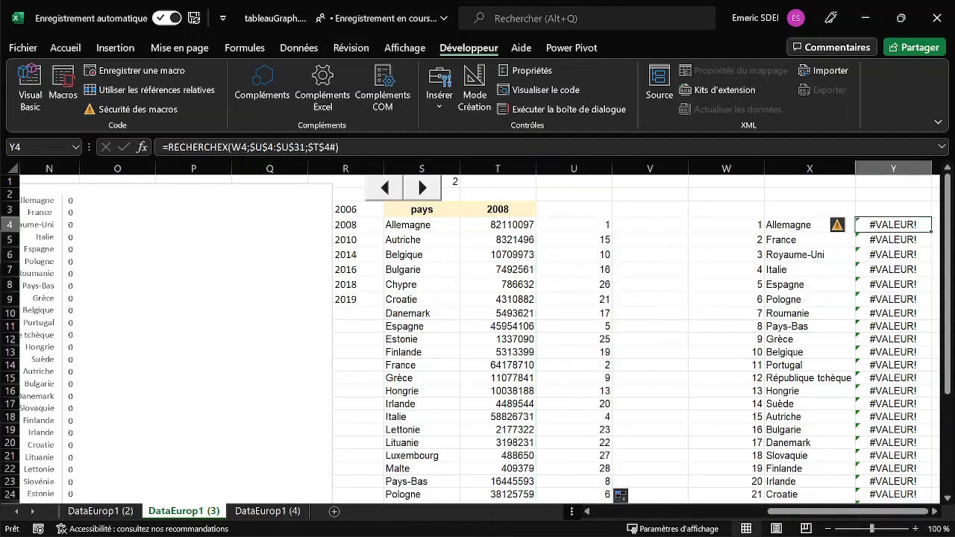
pyautogui.click(325, 147)
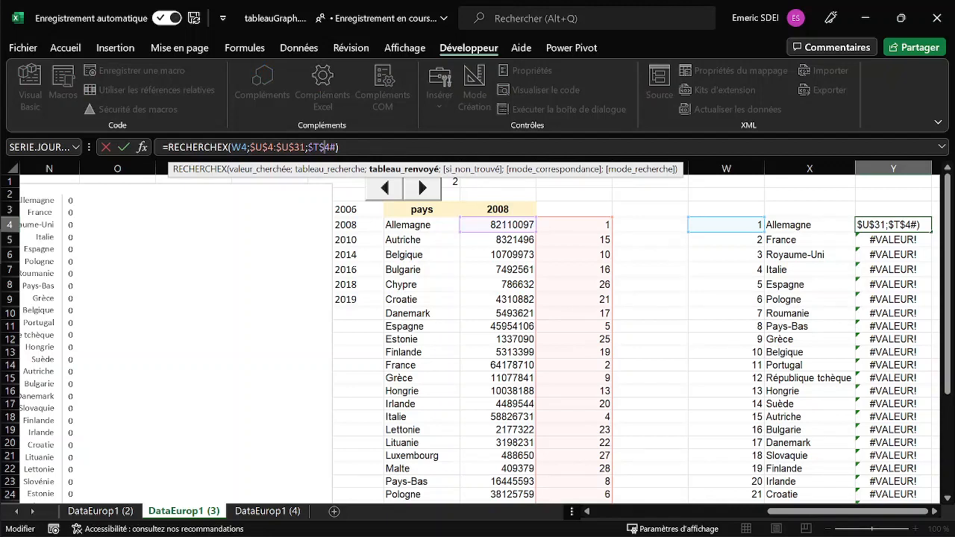
pyautogui.moveTo(307, 147); pyautogui.dragTo(337, 147)
pyautogui.press('BackSpace')
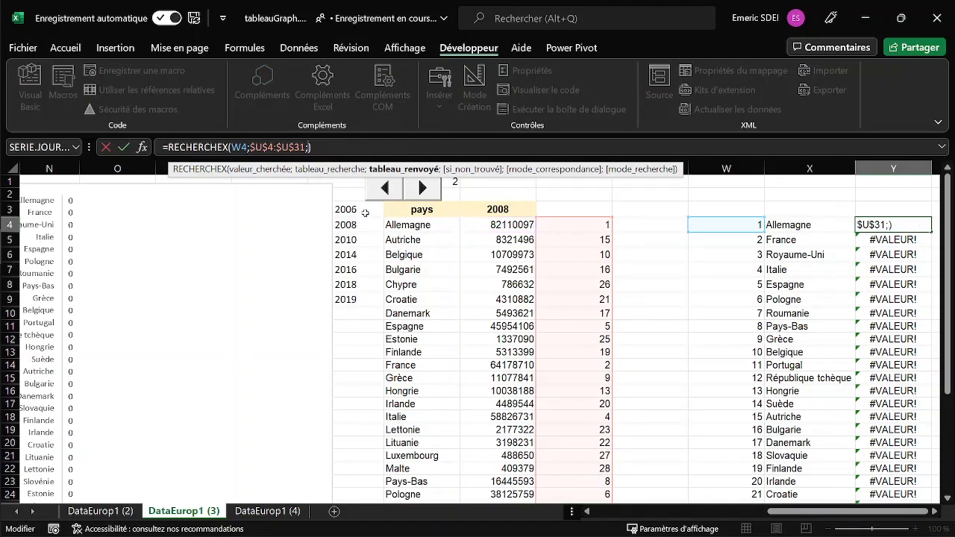
pyautogui.click(500, 225)
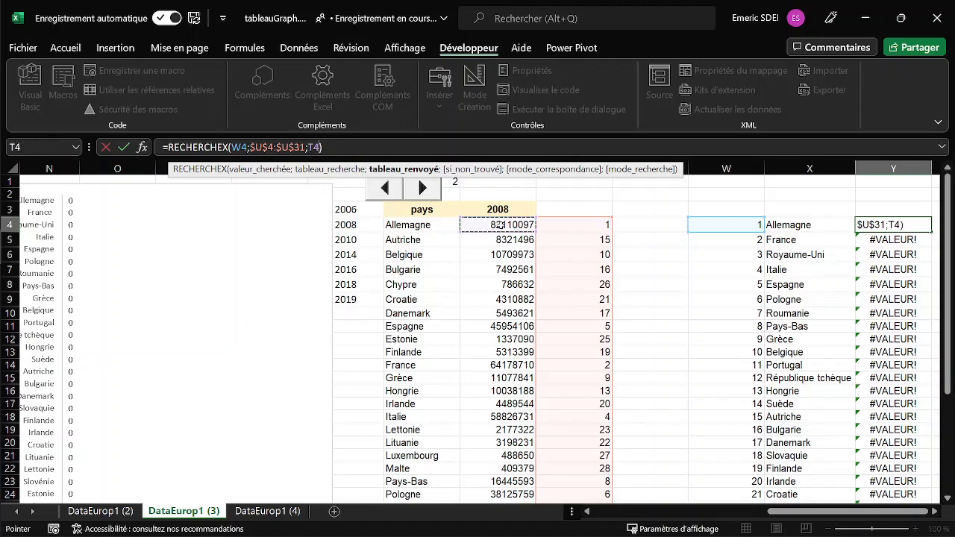
pyautogui.moveTo(500, 224); pyautogui.dragTo(522, 485)
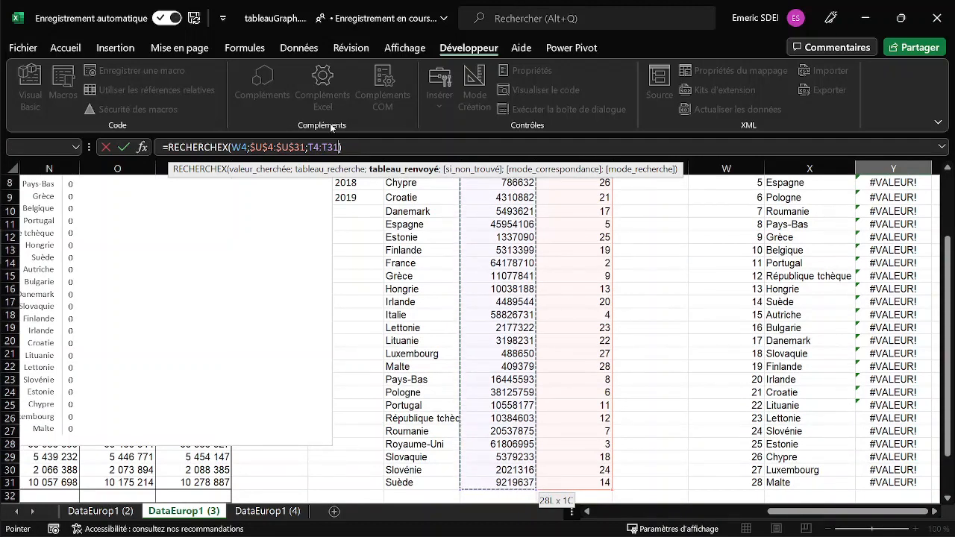
pyautogui.press('F4')
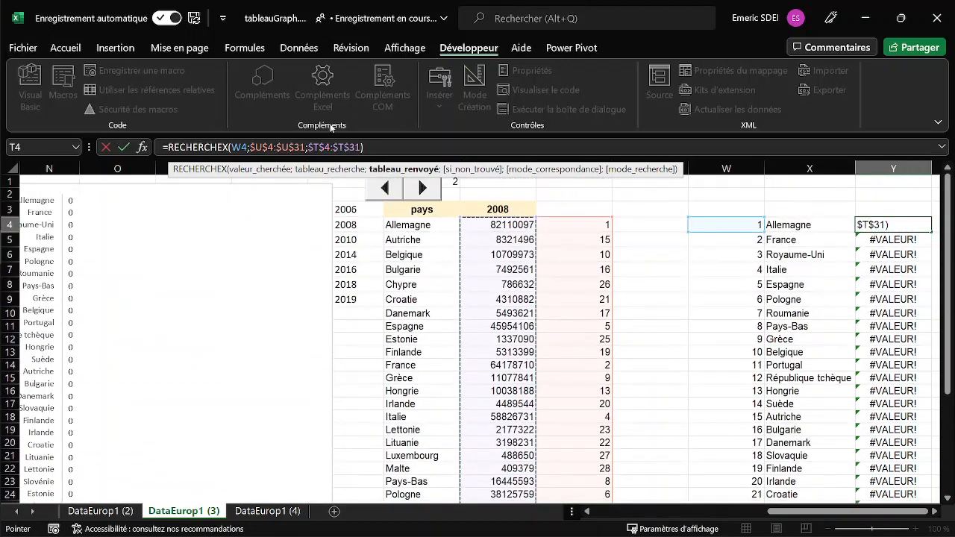
pyautogui.hotkey('ctrl', 'Return')
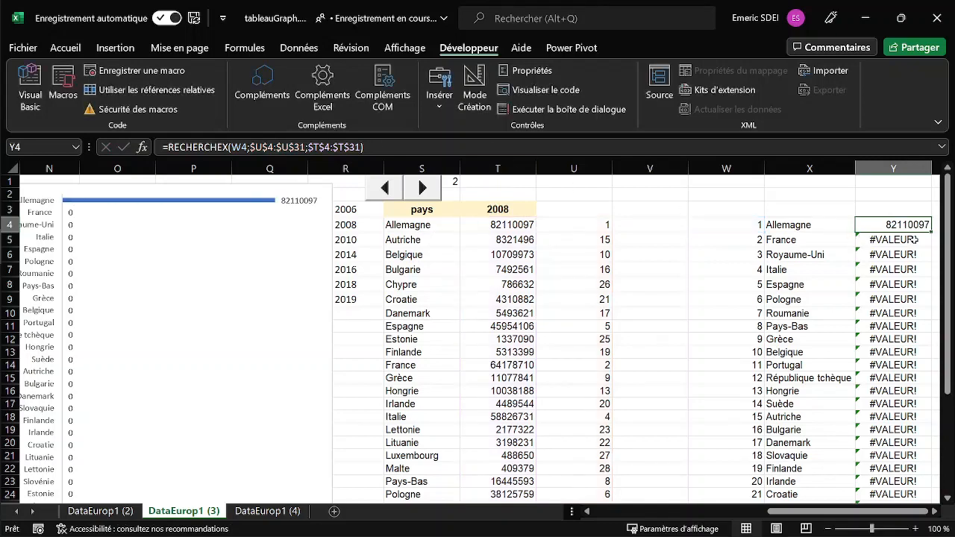
pyautogui.doubleClick(932, 232)
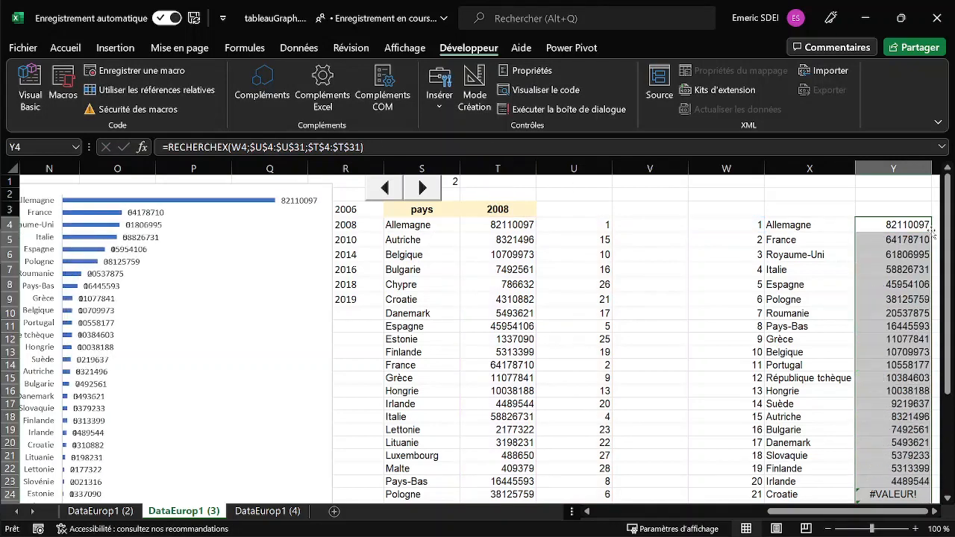
# Move the population chart back to the area covering columns T to X
pyautogui.click(93, 190)
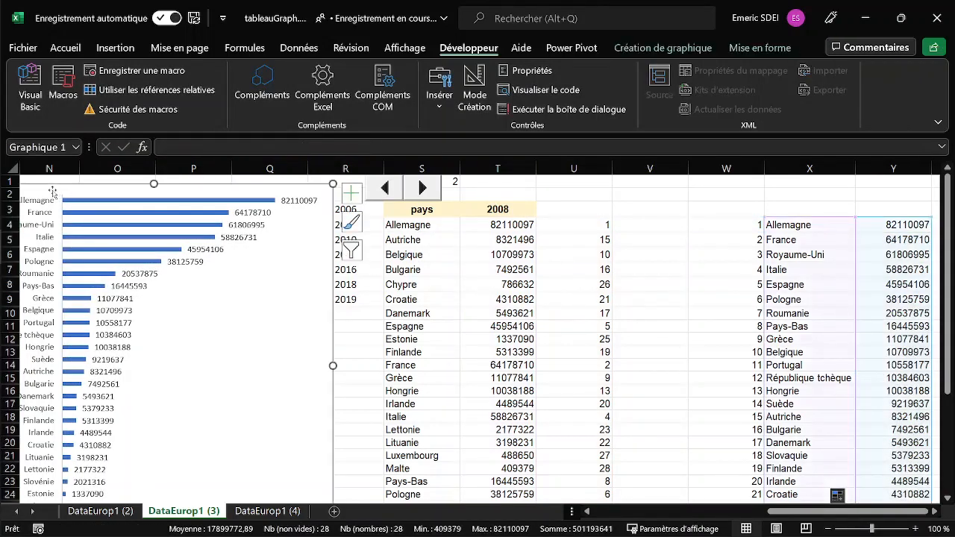
pyautogui.moveTo(94, 189)
pyautogui.mouseDown()
pyautogui.moveTo(443, 207)
pyautogui.moveTo(627, 193)
pyautogui.moveTo(556, 182)
pyautogui.mouseUp()
pyautogui.scroll(-2, 643, 261)
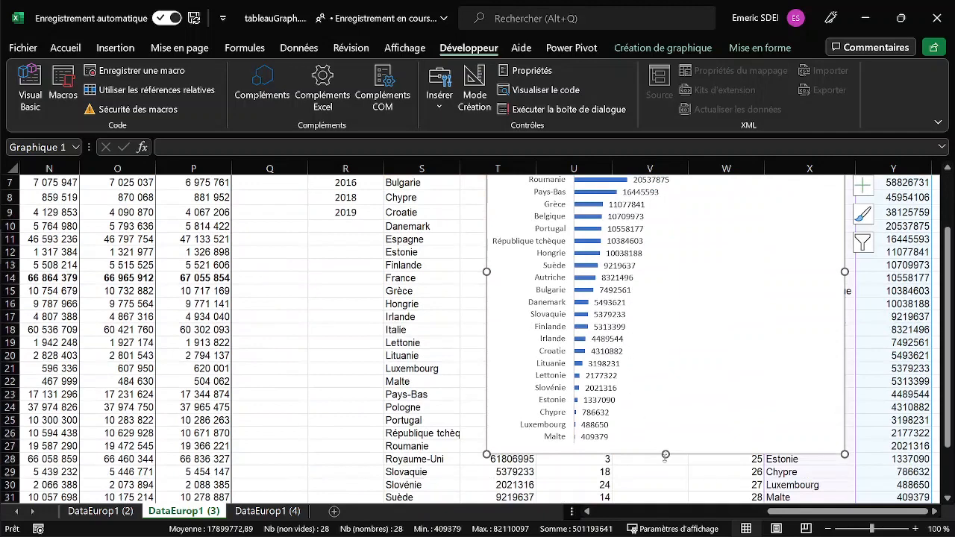
# Shorten the population chart to end around row 22 and shift it over columns U to X, uncovering column T
pyautogui.moveTo(665, 454); pyautogui.dragTo(660, 394)
pyautogui.scroll(2, 503, 352)
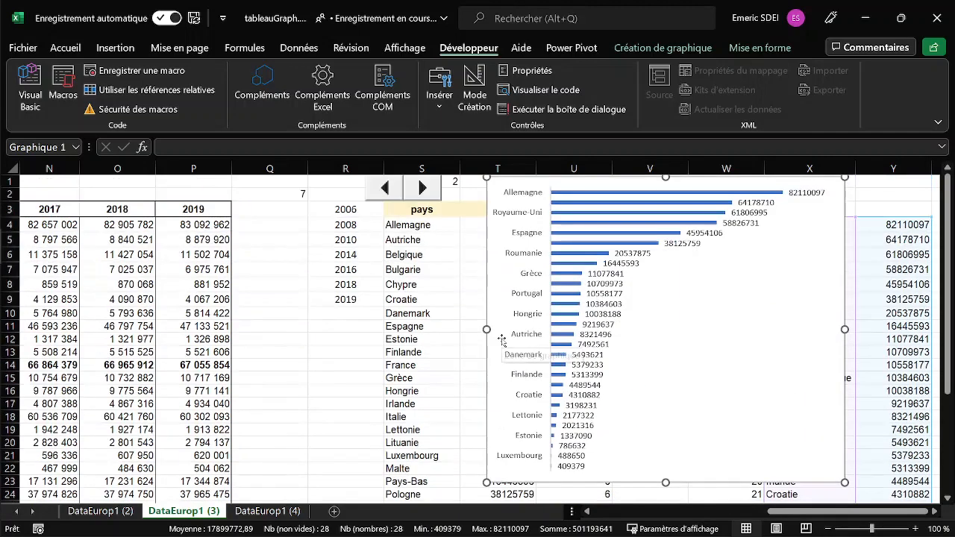
pyautogui.click(319, 237)
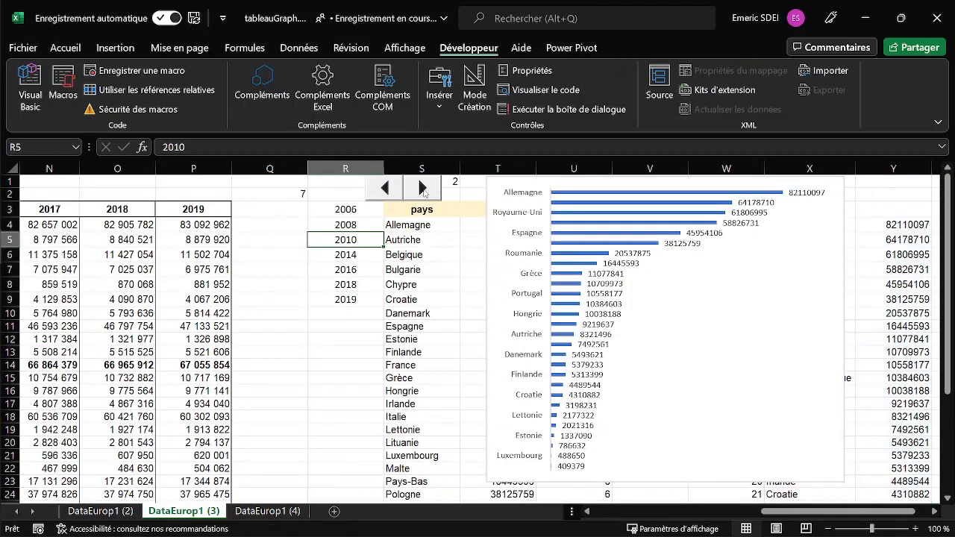
pyautogui.moveTo(498, 182); pyautogui.dragTo(546, 180)
# Advance the year with the spin button to 2010 and on to 2014 to update the population chart
pyautogui.click(422, 188)
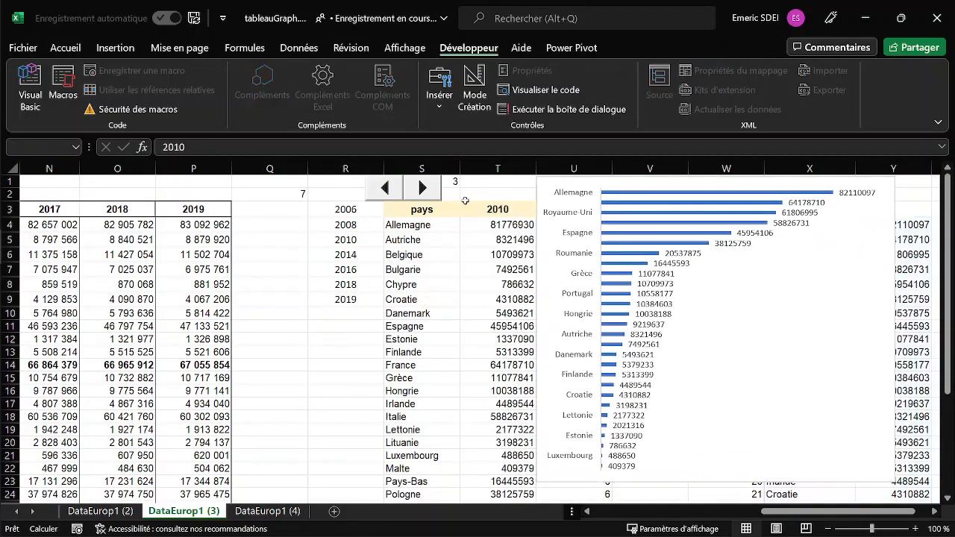
pyautogui.click(347, 241)
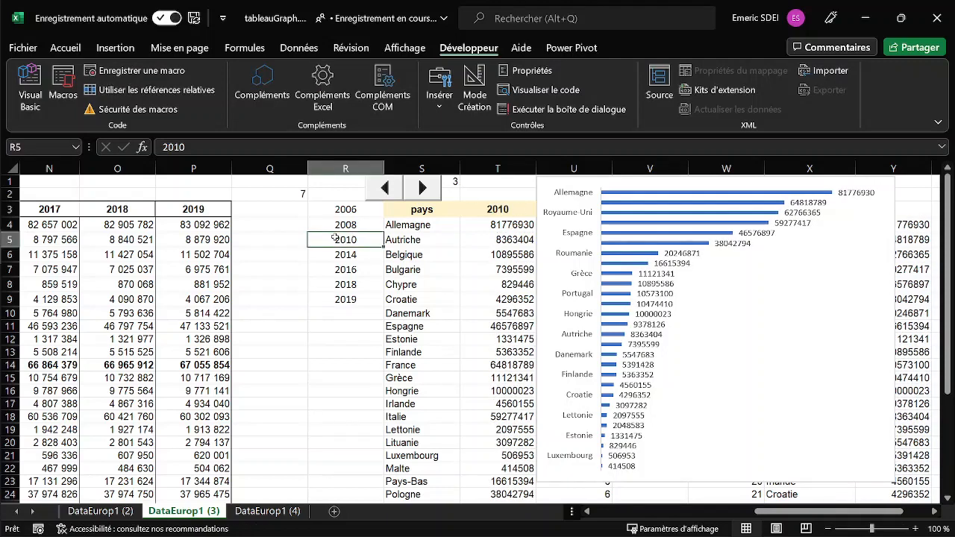
pyautogui.click(423, 188)
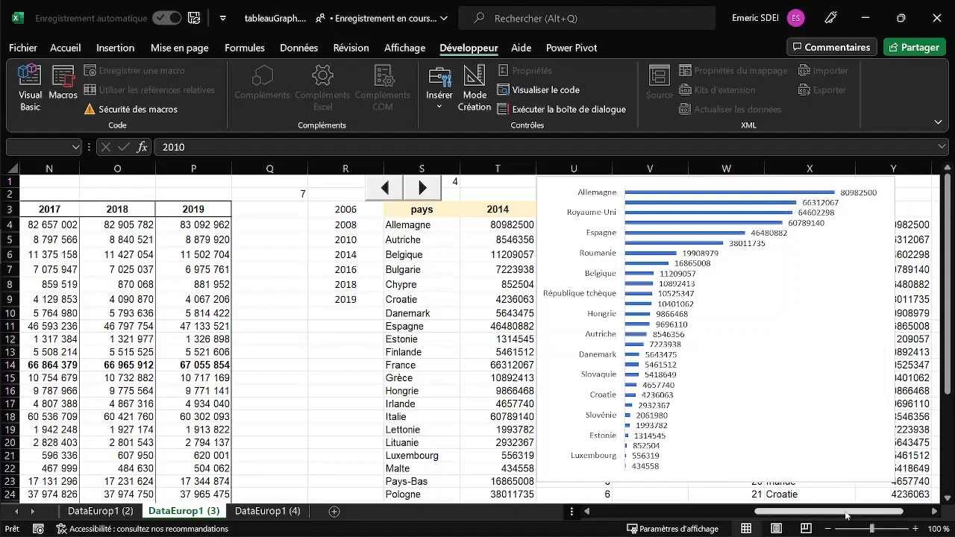
# Check the 2014 populations in the source table against the chart data, and select the reduced year list in R3:R9
pyautogui.moveTo(846, 515); pyautogui.dragTo(631, 520)
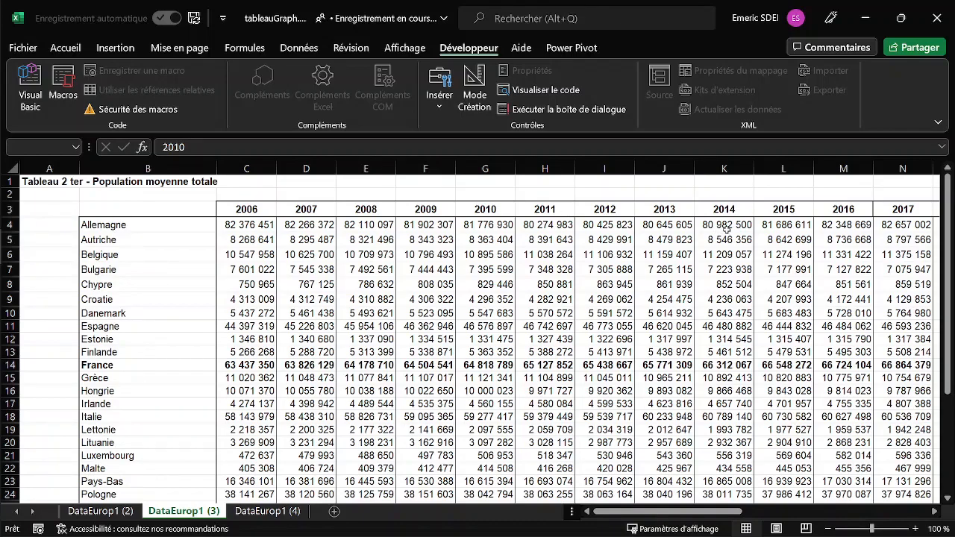
pyautogui.moveTo(733, 513); pyautogui.dragTo(879, 476)
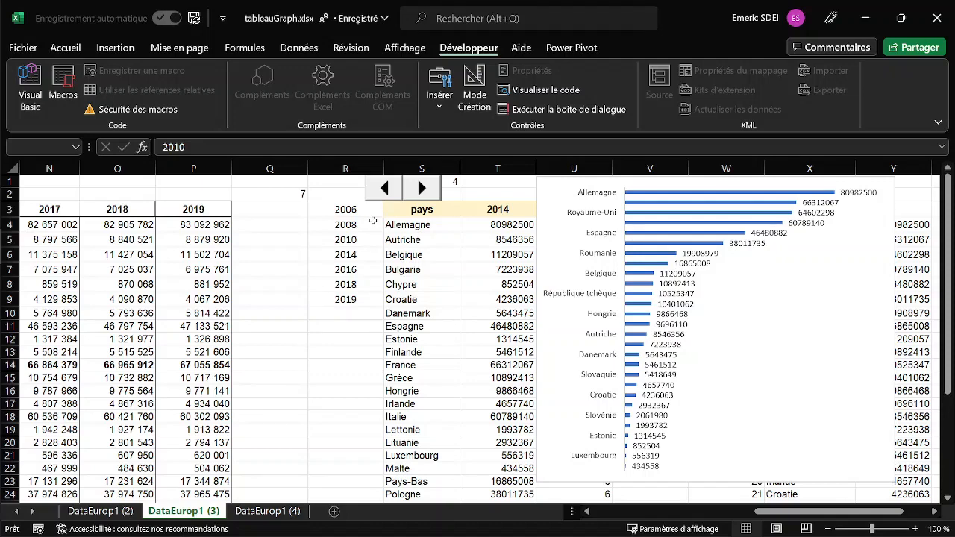
pyautogui.moveTo(367, 209); pyautogui.dragTo(358, 300)
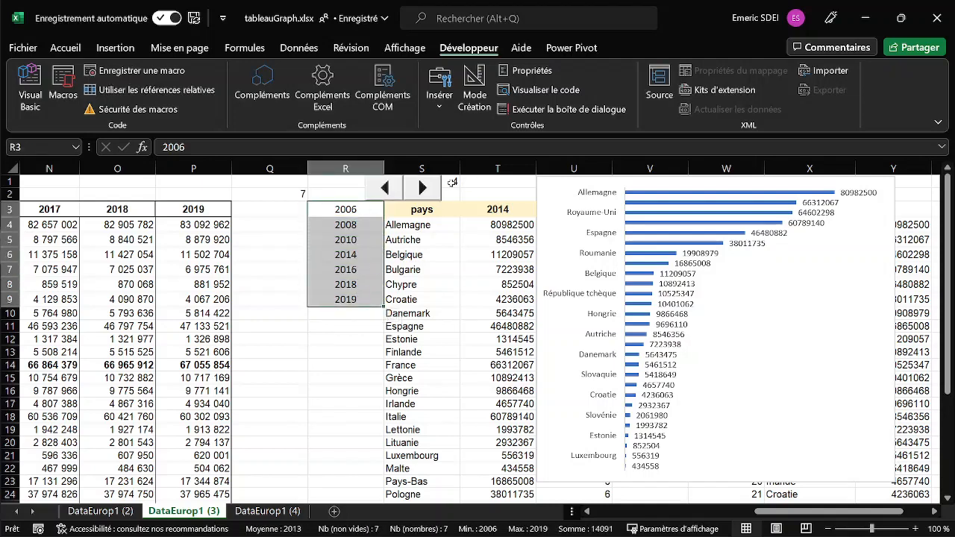